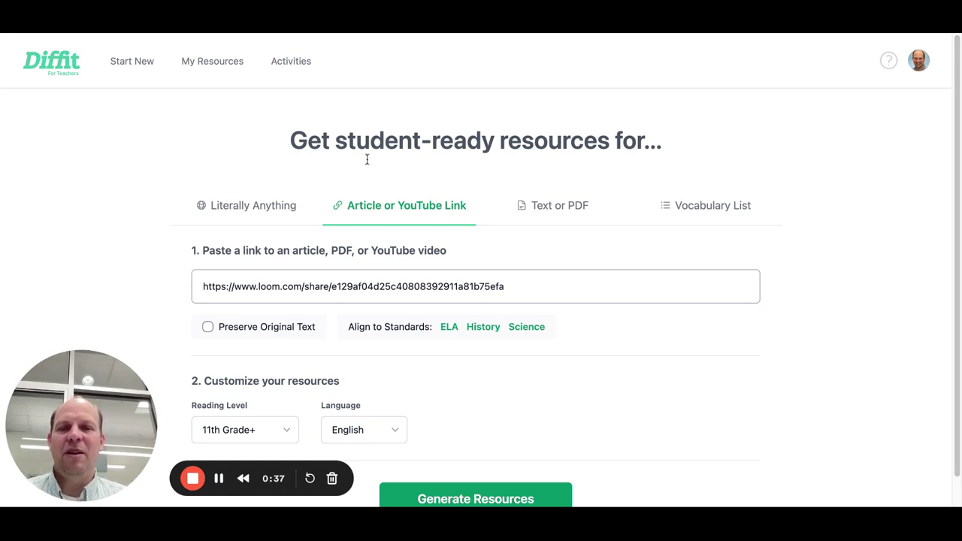
- Switch to the Vocabulary List source, which shows an empty box for up to 10 words
click(693, 208)
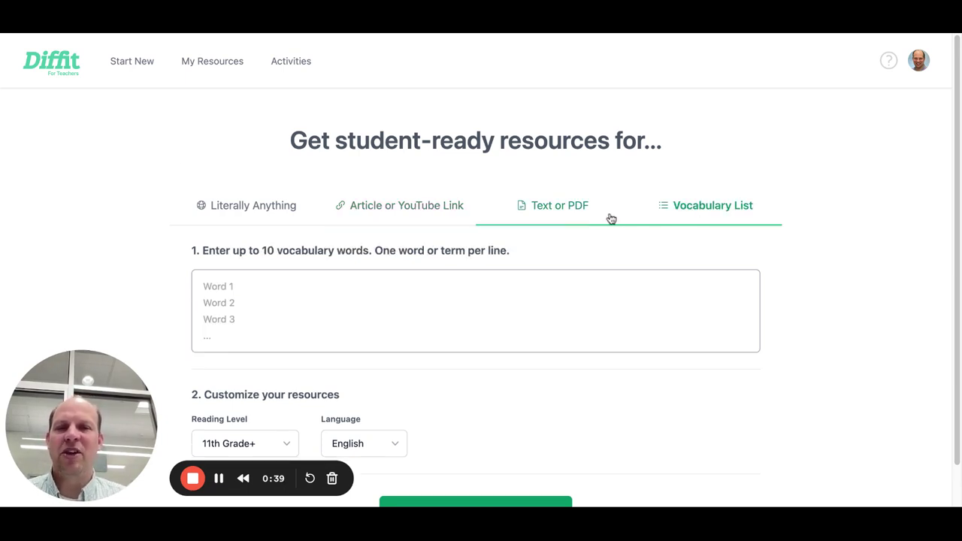
- Try the Text or PDF, Article, and Literally Anything sources, settling on Article or YouTube Link
click(576, 214)
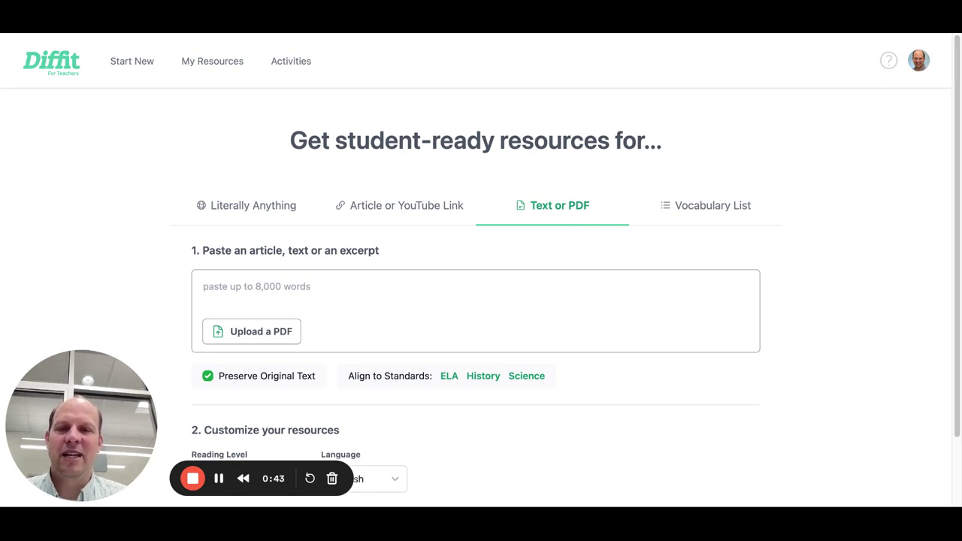
click(440, 205)
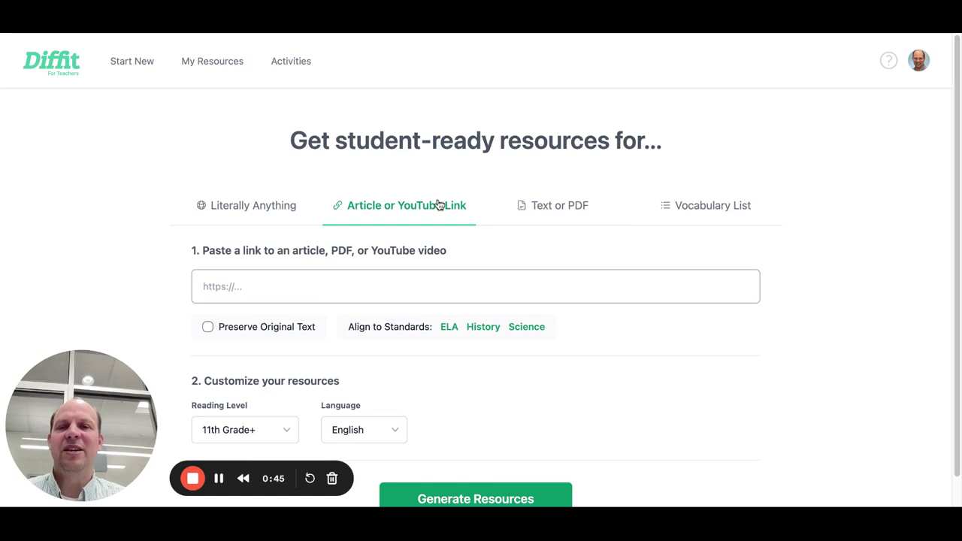
click(257, 210)
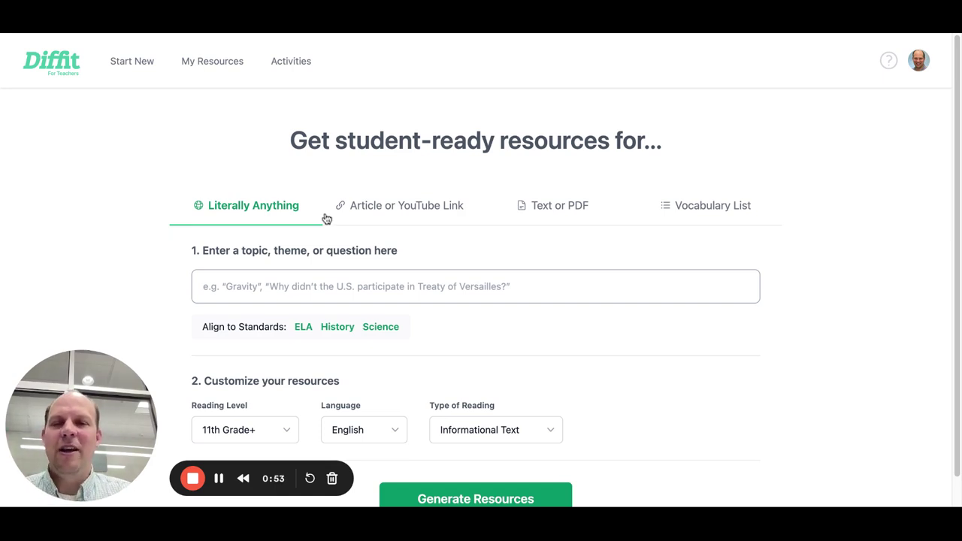
click(443, 213)
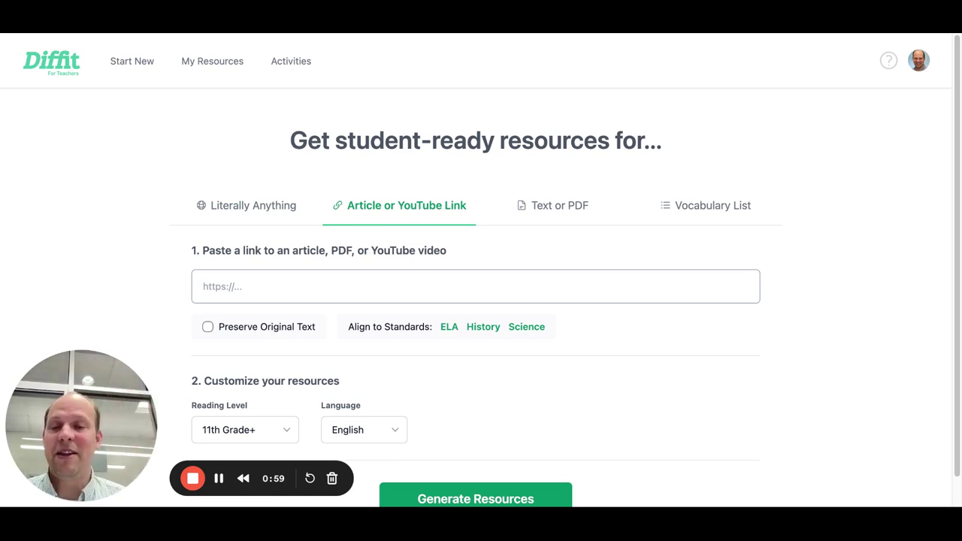
click(269, 205)
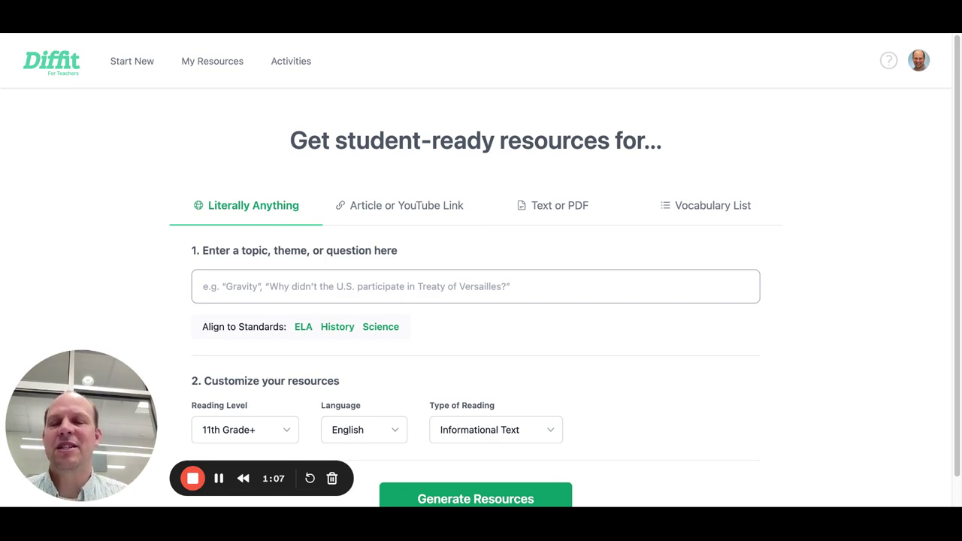
click(376, 218)
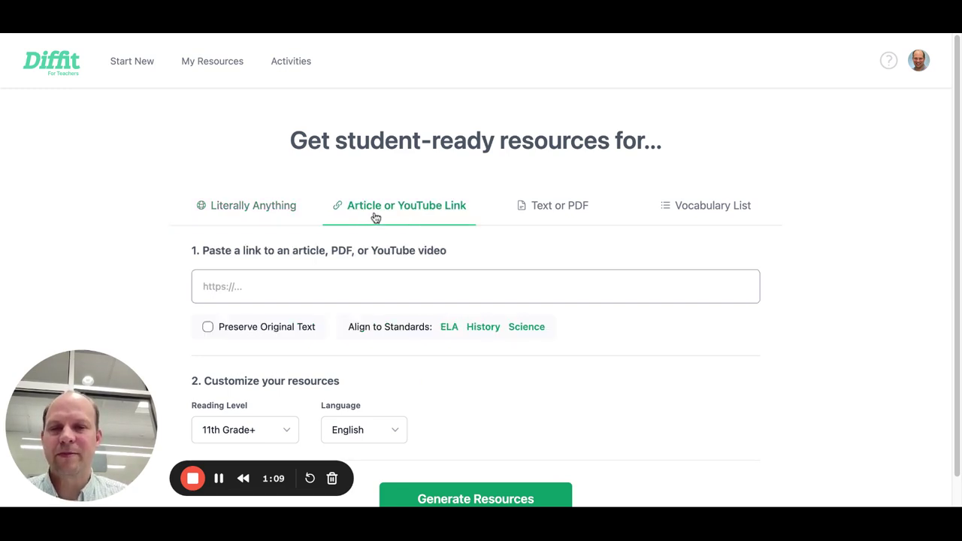
- Paste the Edutopia AI-grading article URL, tick Preserve Original Text, and keep English as the language
click(315, 279)
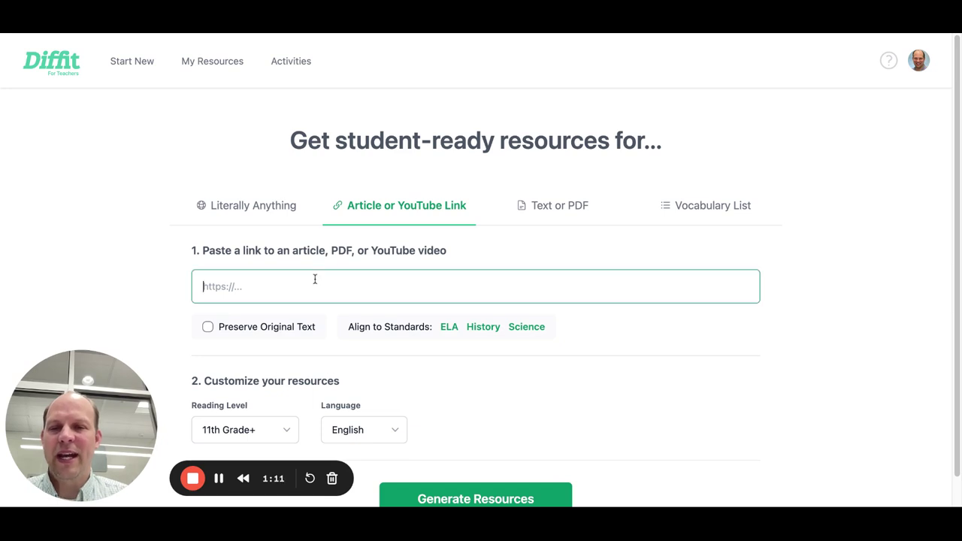
text(https://www.edutopia.org/article/using-ai-grading-tools-enhance-process/)
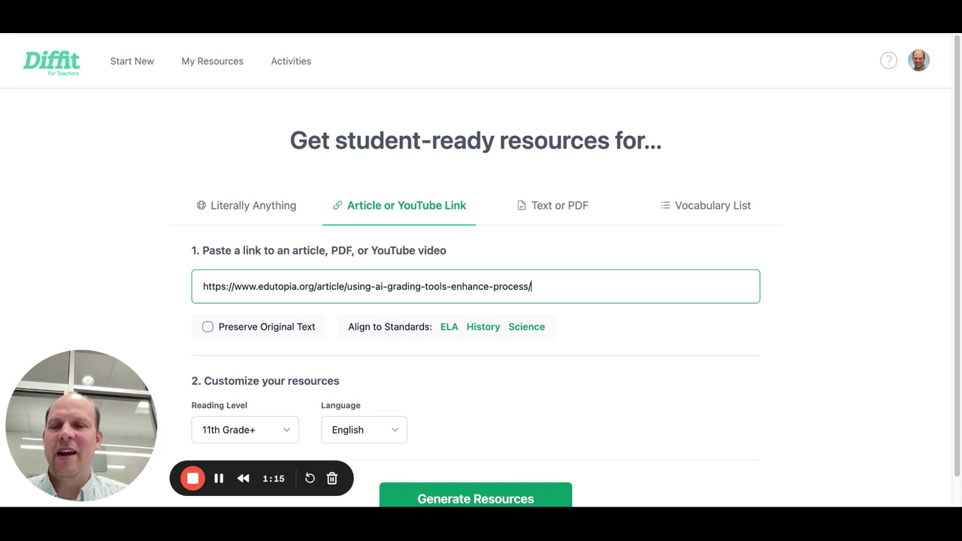
click(207, 328)
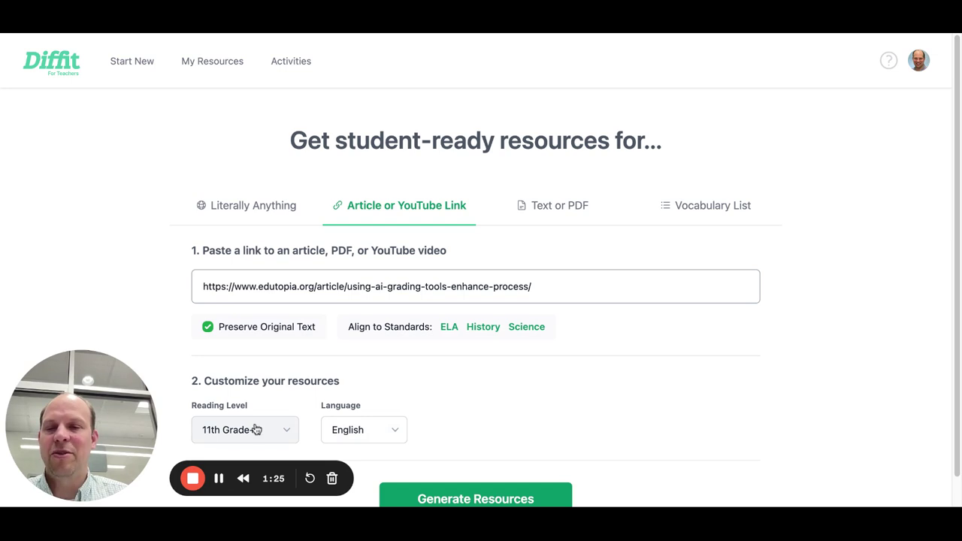
click(359, 433)
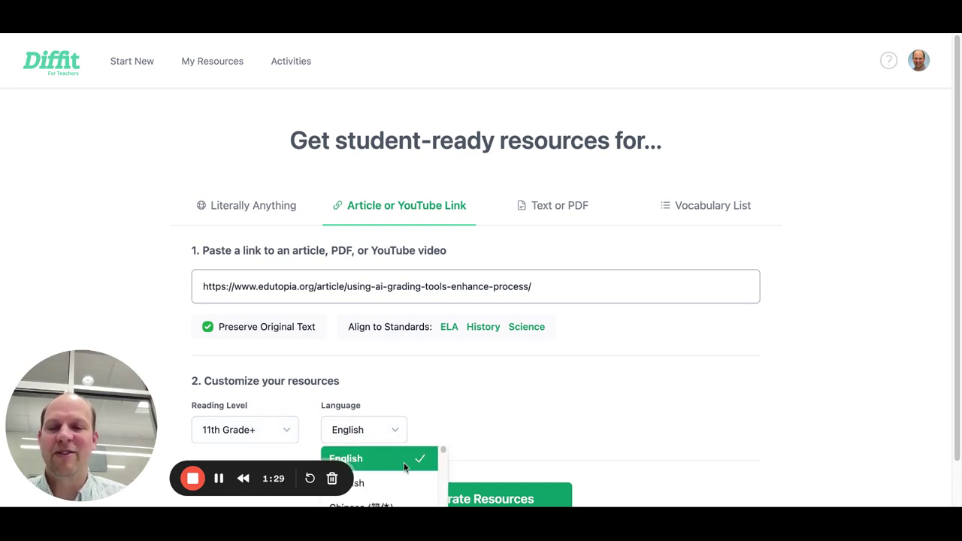
scroll(405, 469, down, 10)
scroll(405, 469, up, 10)
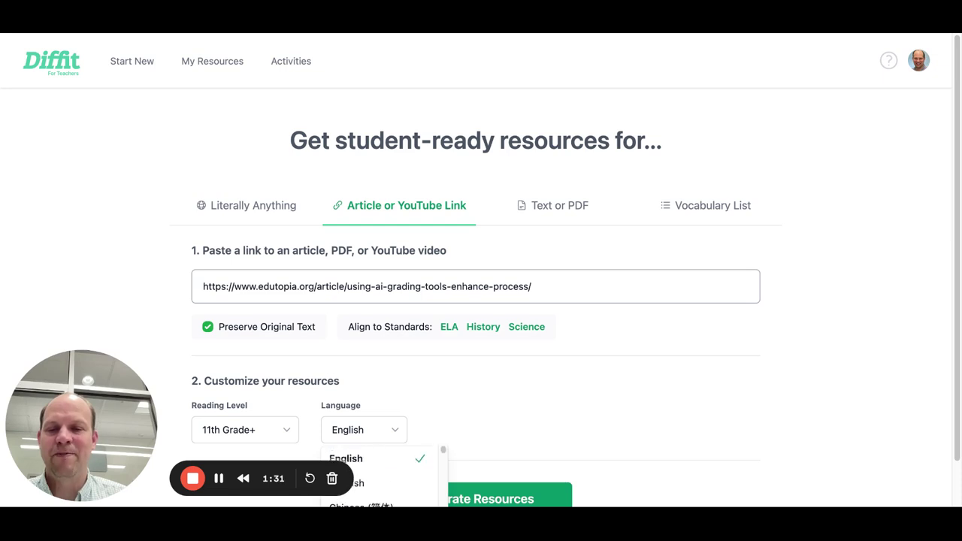
click(391, 458)
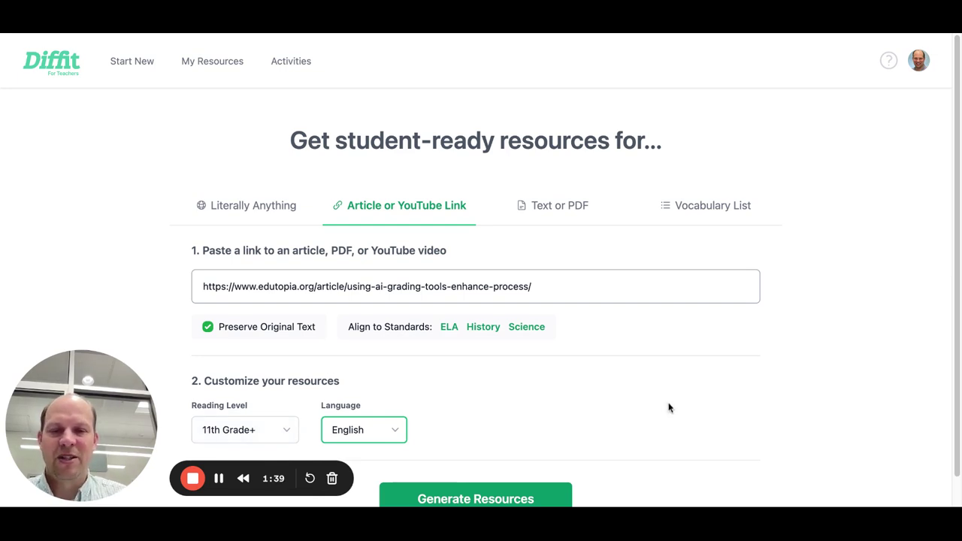
scroll(670, 408, down, 1)
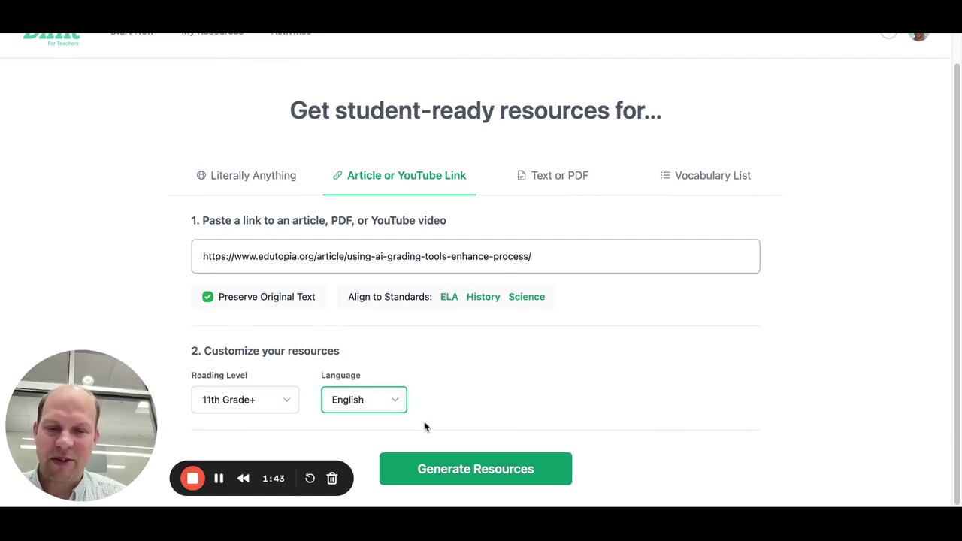
- Generate the 11th Grade+ resource 'How AI Can Enhance the Grading Process' and look over it
click(470, 477)
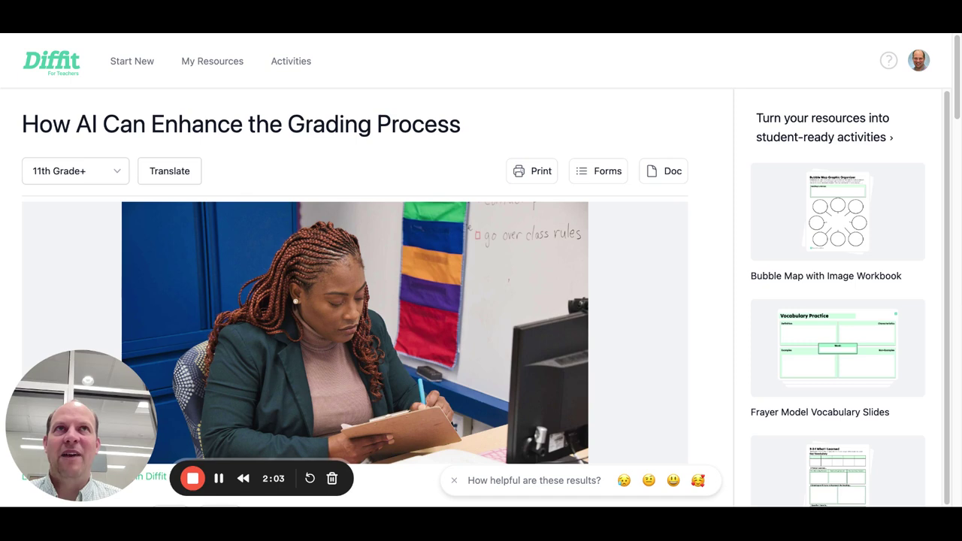
scroll(354, 301, down, 2)
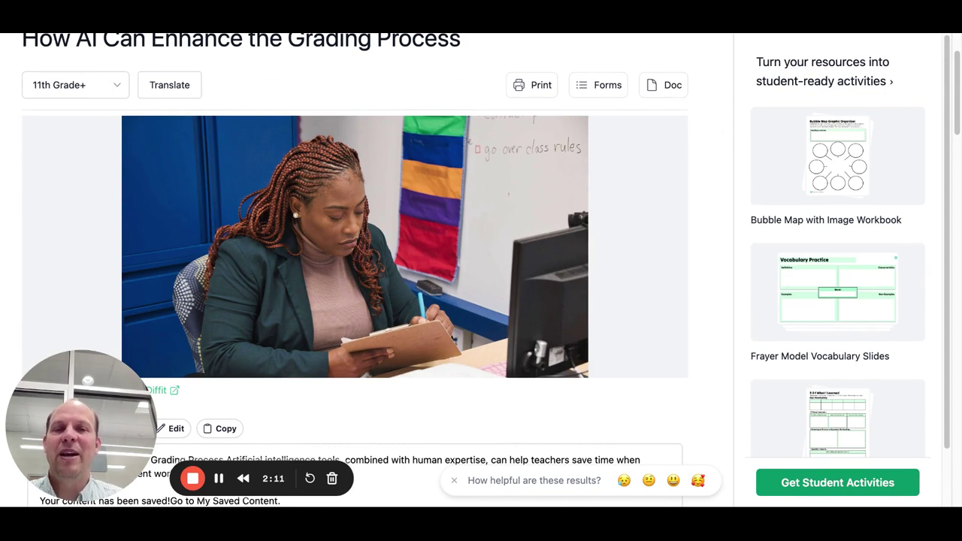
mouse_move(386, 225)
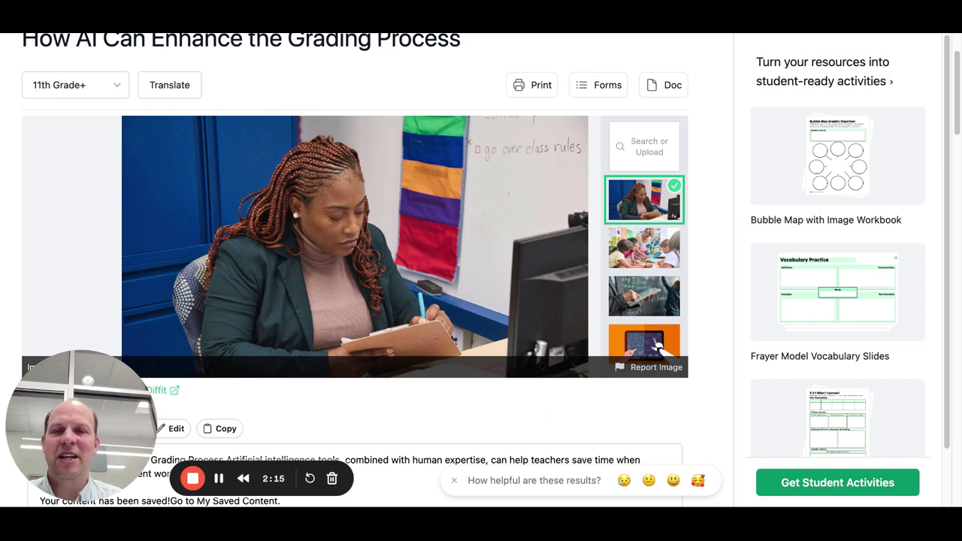
scroll(657, 292, down, 5)
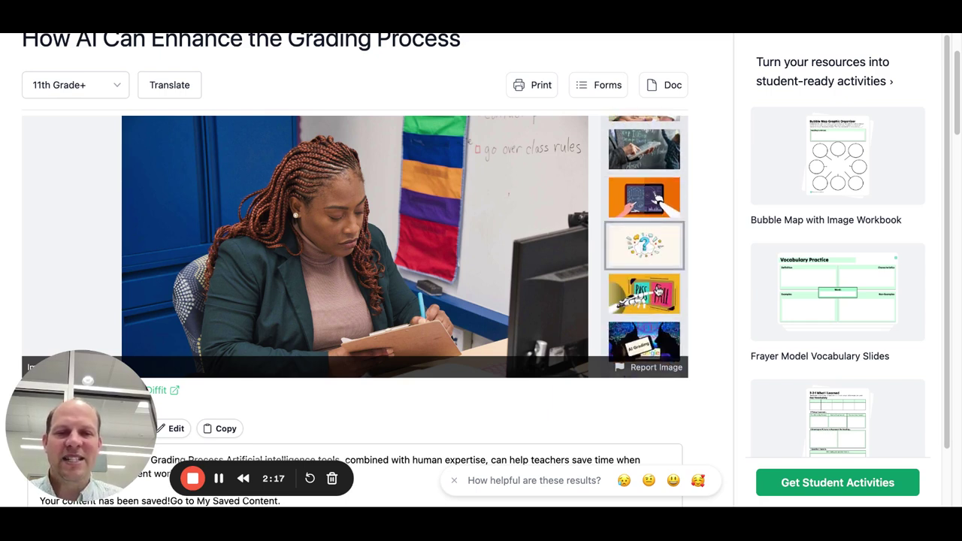
click(654, 239)
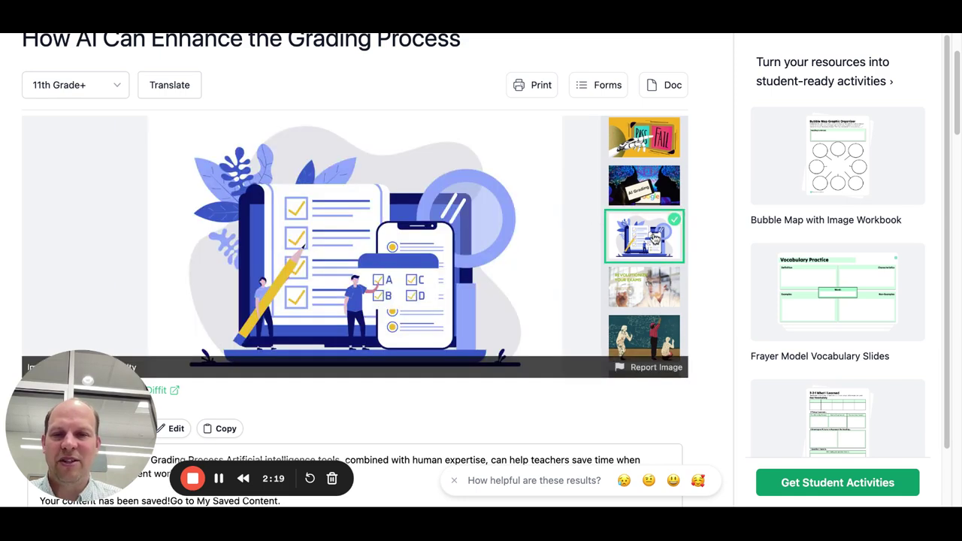
scroll(637, 250, up, 1)
scroll(638, 250, down, 10)
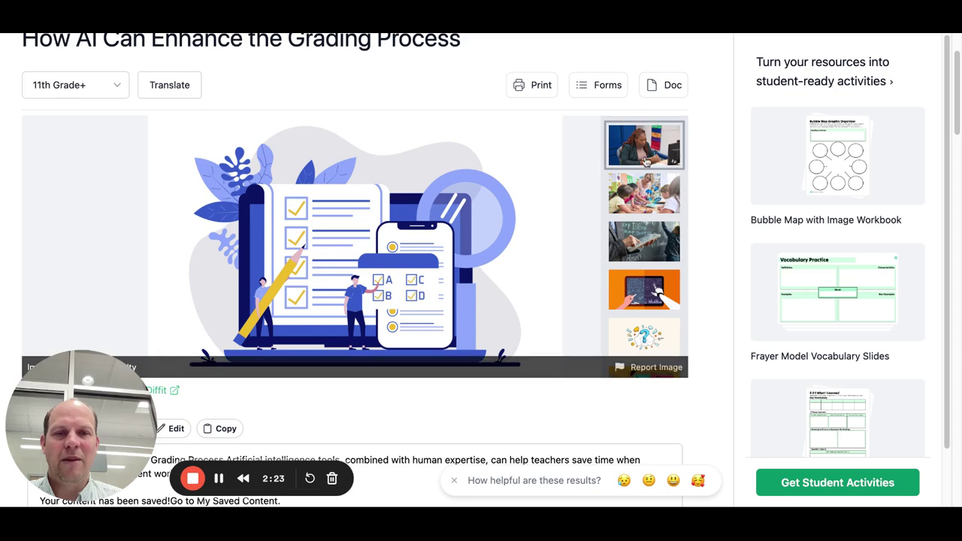
click(638, 204)
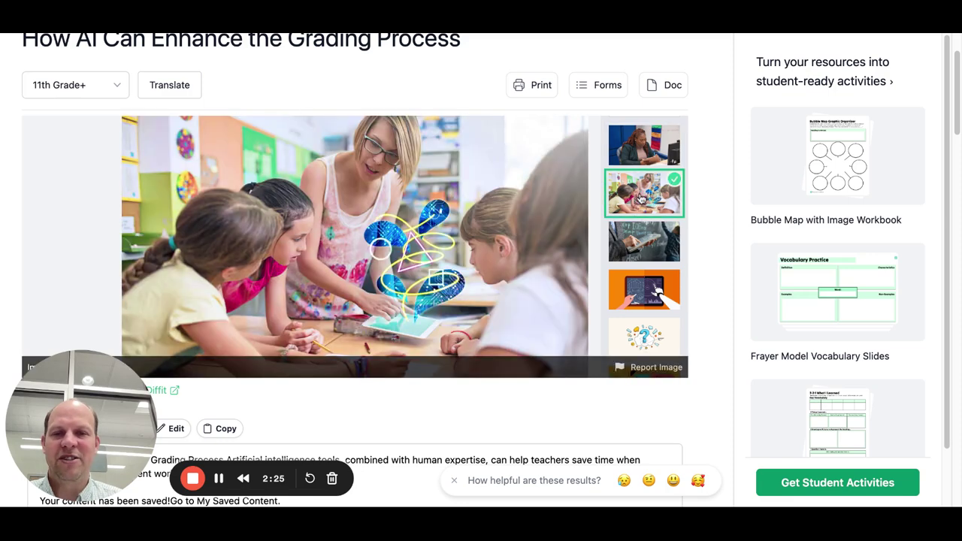
click(636, 292)
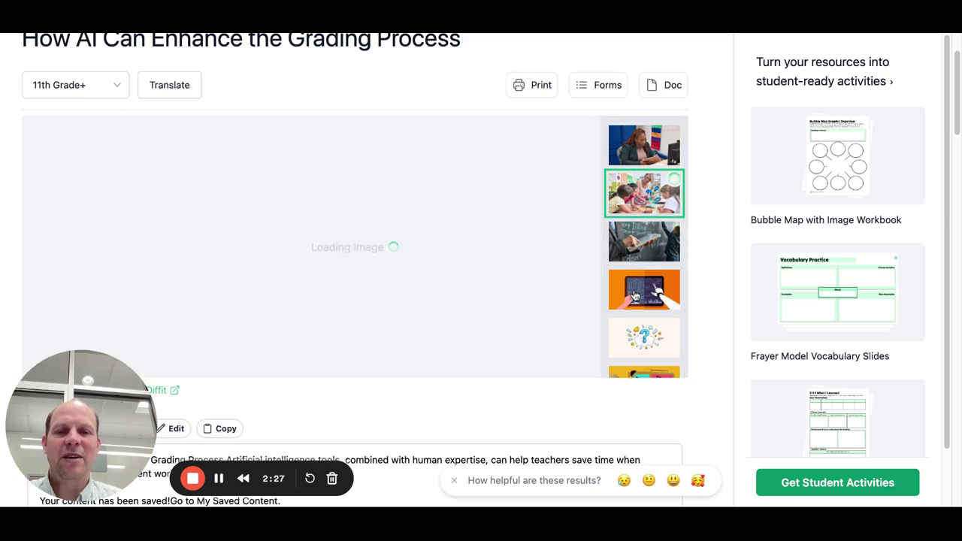
click(644, 151)
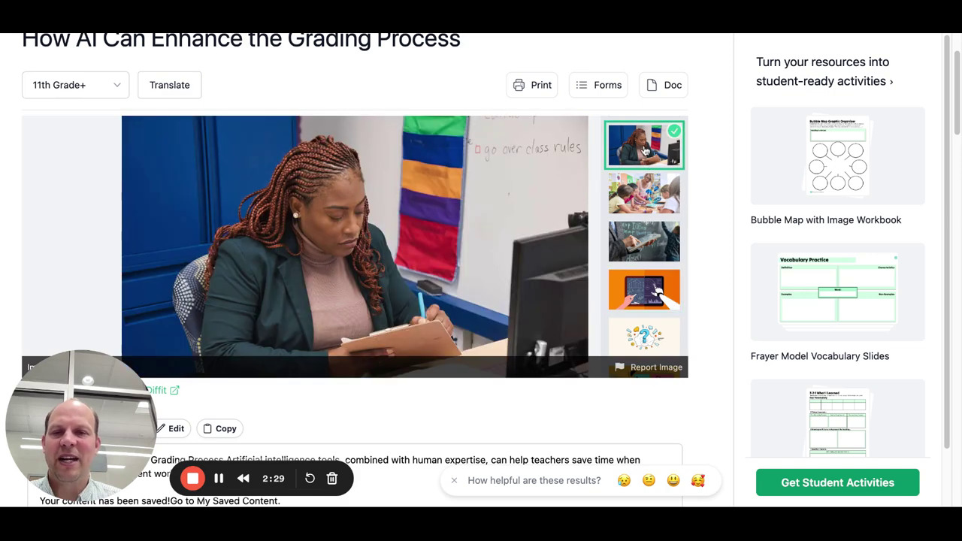
scroll(645, 150, up, 2)
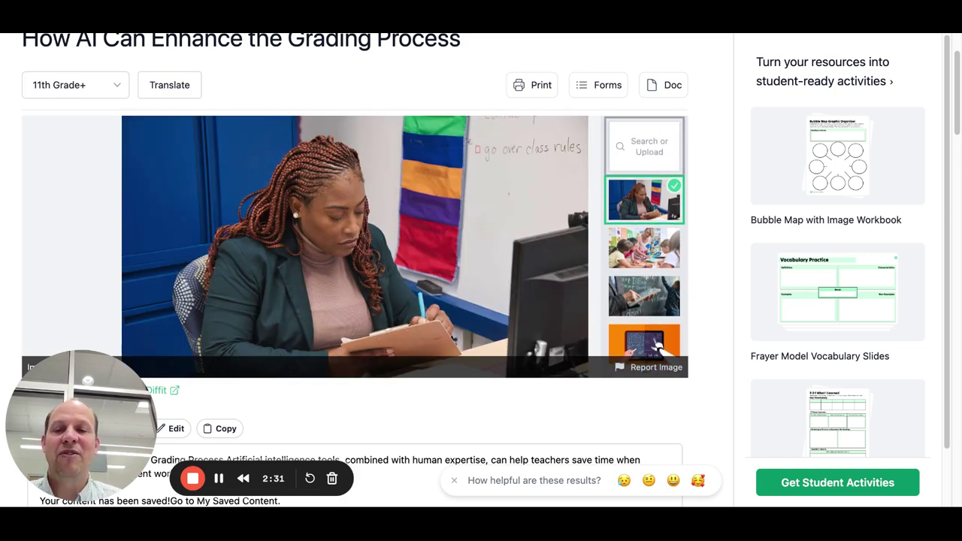
click(644, 147)
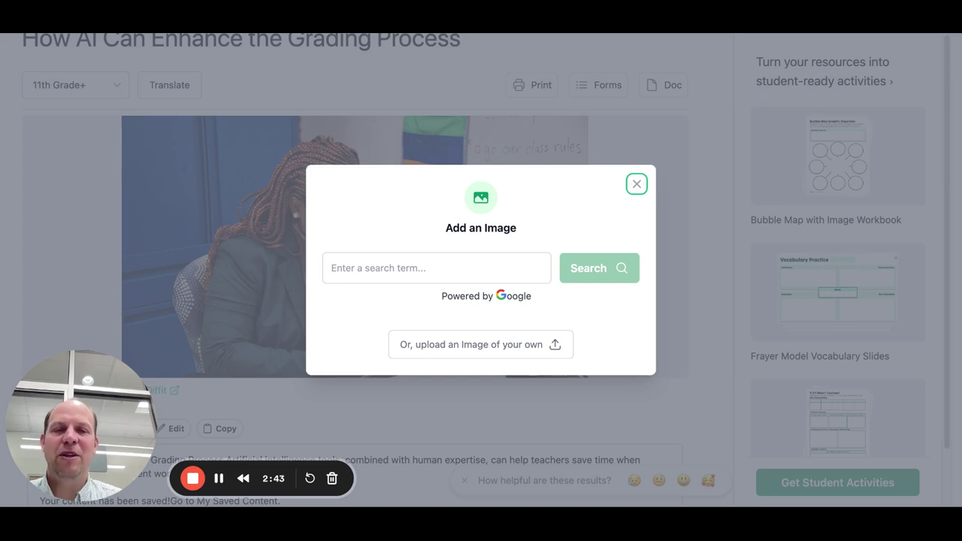
click(637, 184)
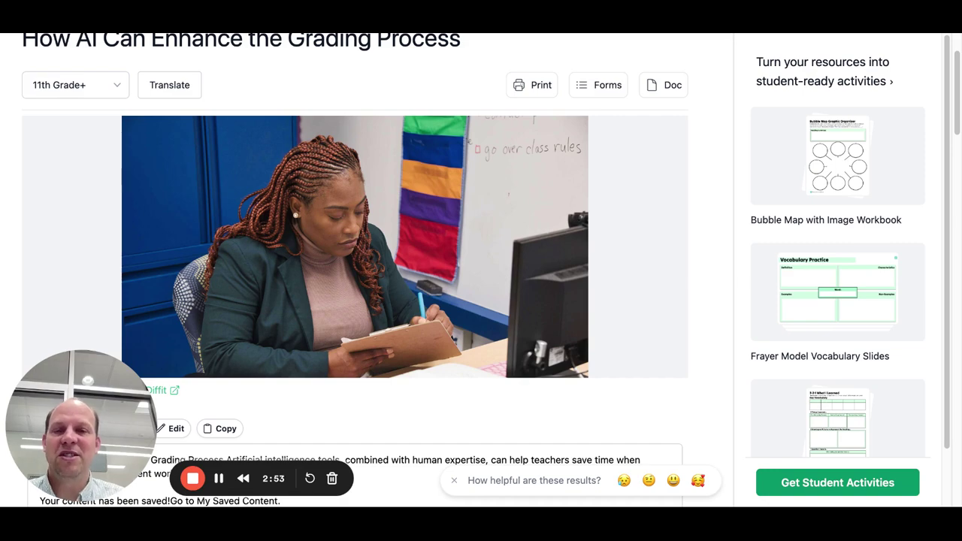
scroll(353, 301, down, 3)
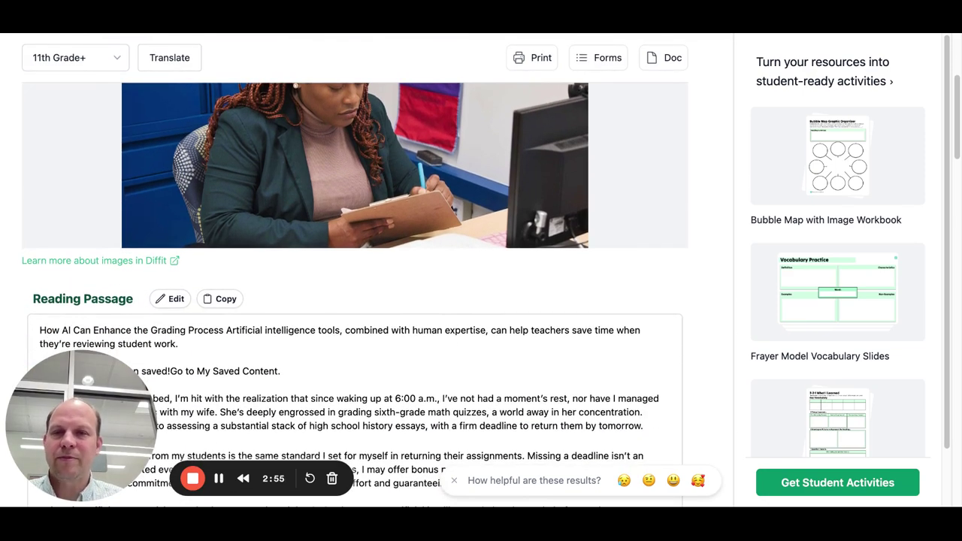
scroll(354, 300, up, 1)
scroll(354, 300, down, 4)
scroll(354, 301, down, 6)
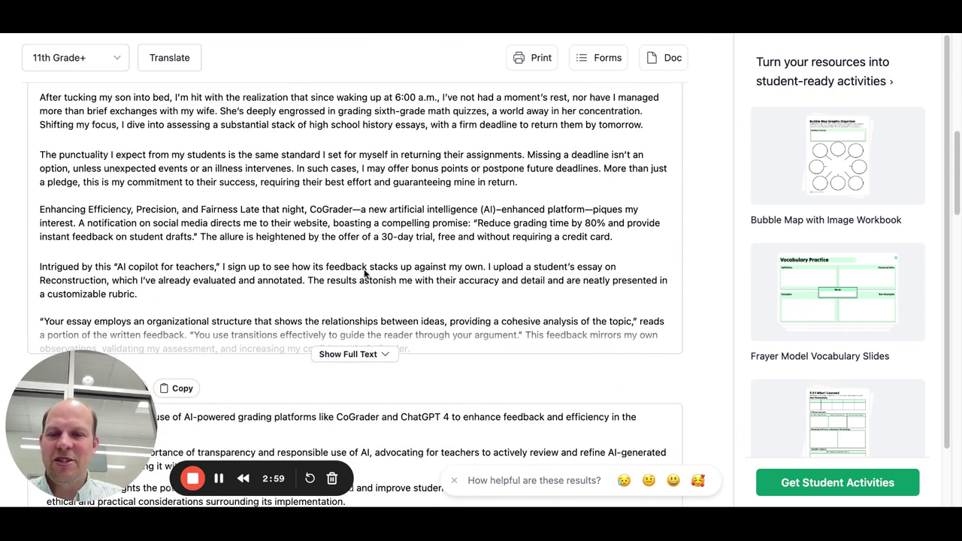
click(359, 355)
scroll(424, 348, down, 20)
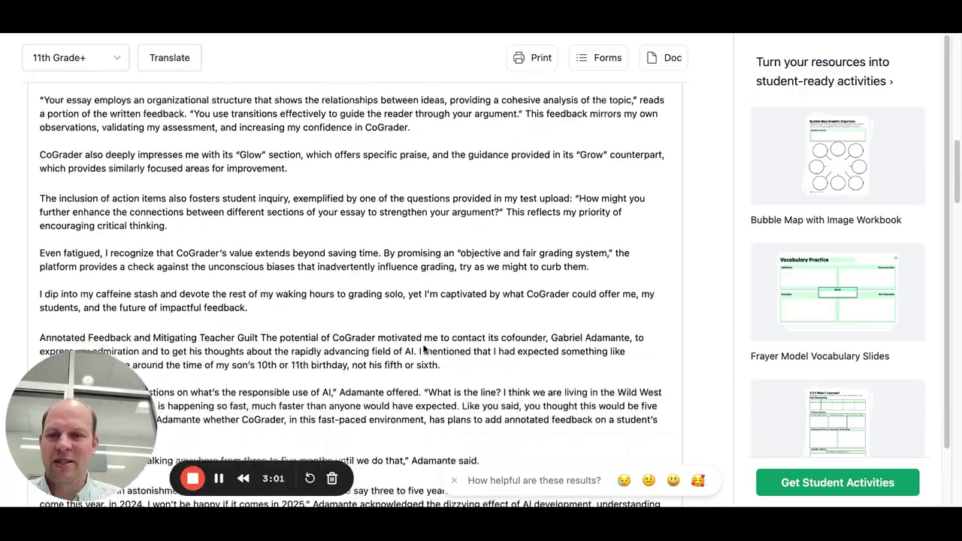
scroll(353, 300, up, 20)
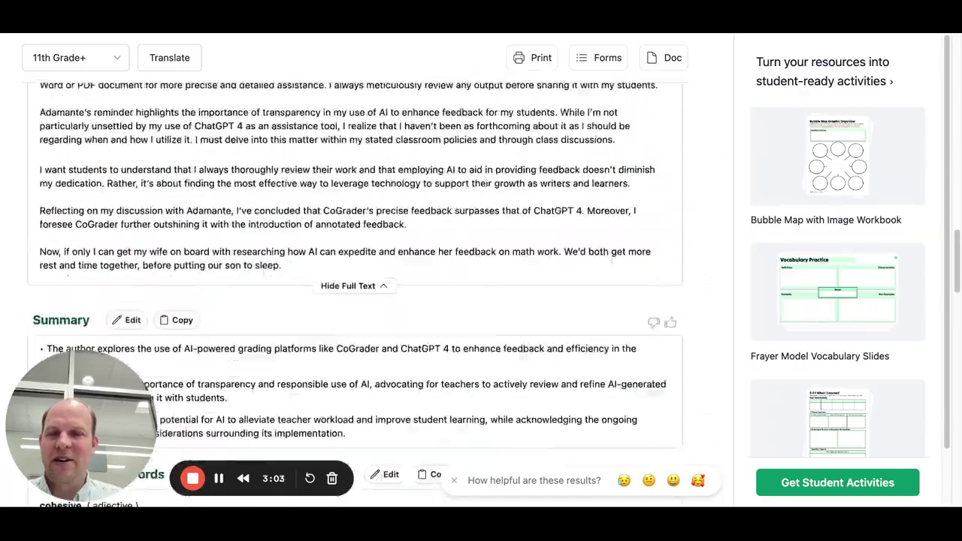
scroll(212, 206, up, 5)
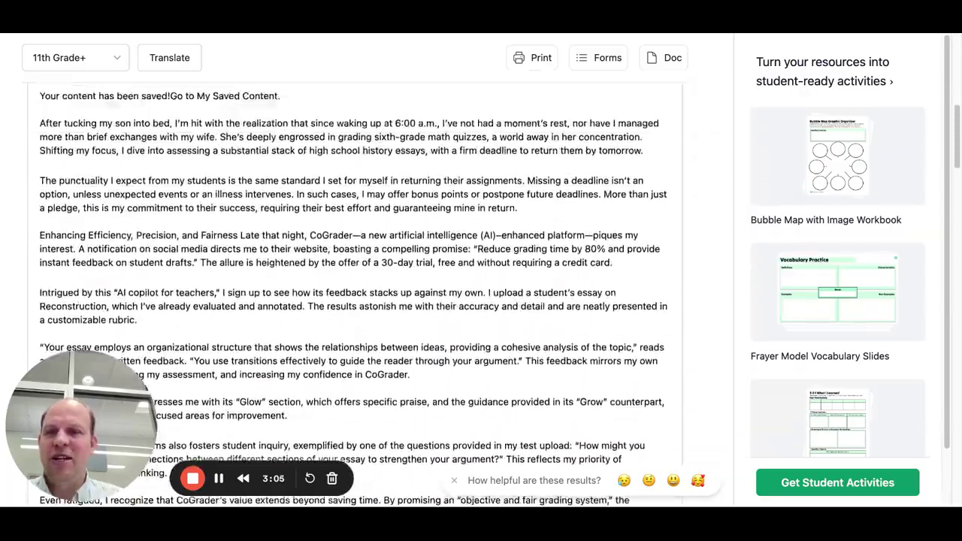
click(176, 192)
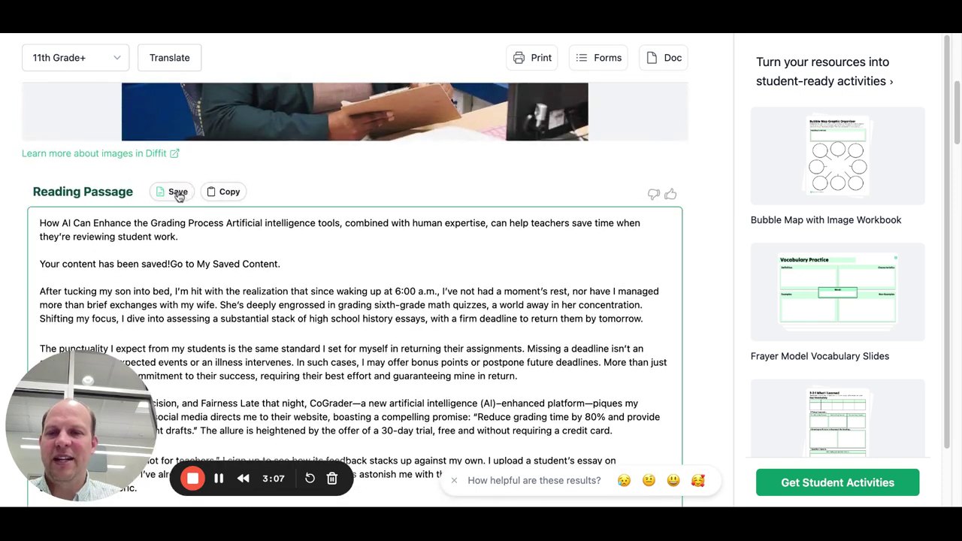
click(177, 193)
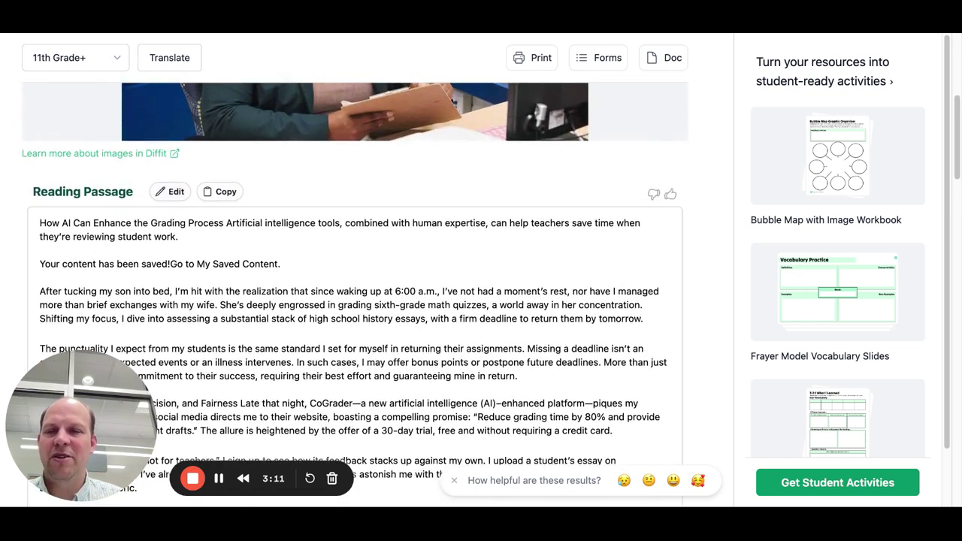
scroll(354, 293, down, 5)
scroll(354, 293, down, 8)
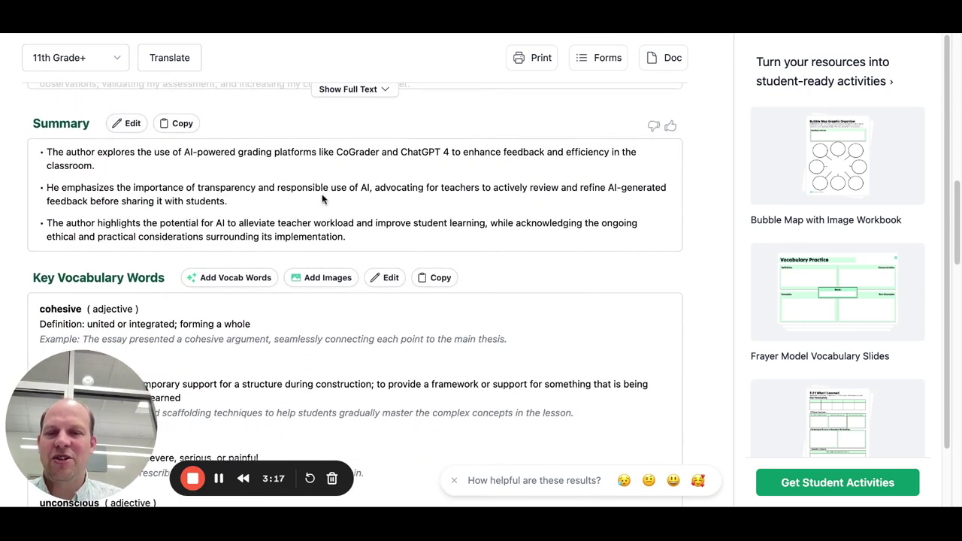
scroll(323, 198, down, 4)
scroll(322, 198, down, 5)
scroll(355, 293, down, 3)
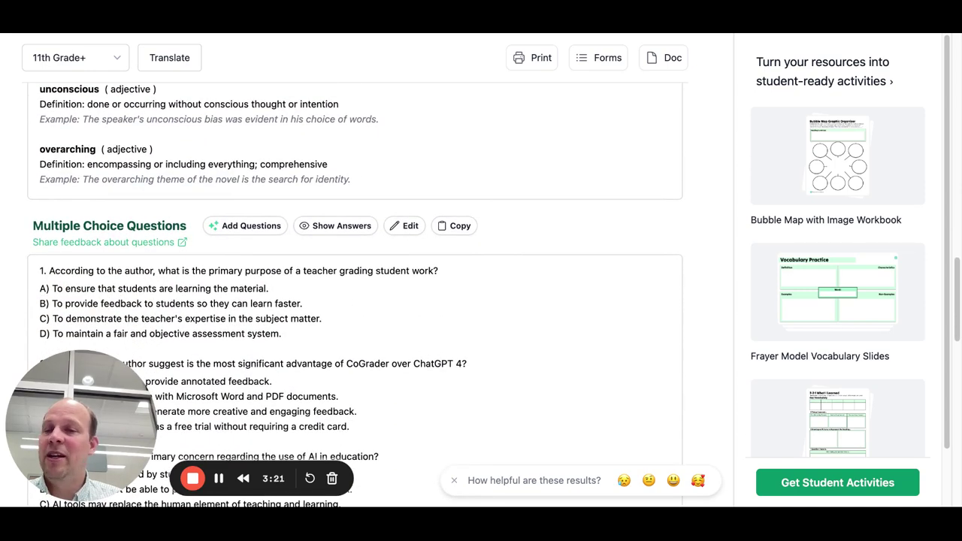
scroll(356, 295, down, 3)
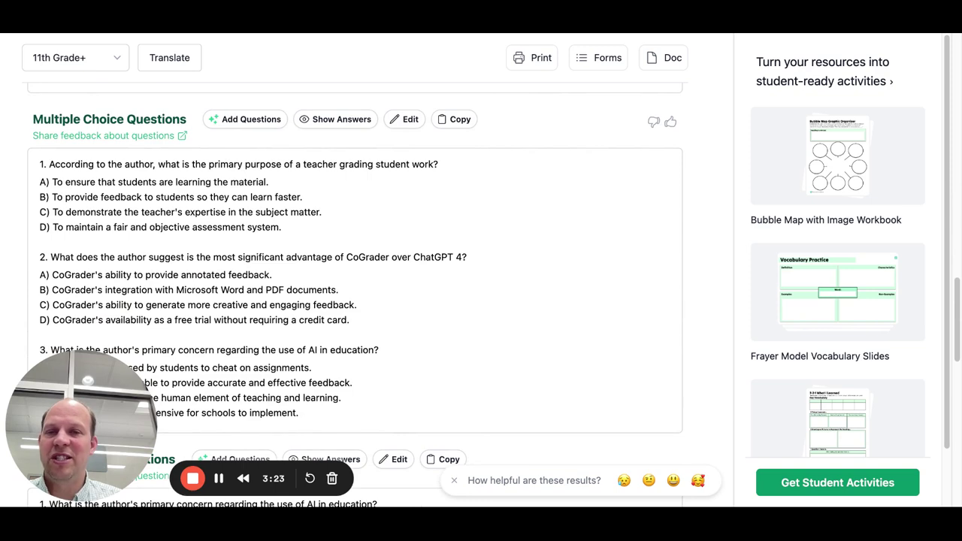
click(395, 122)
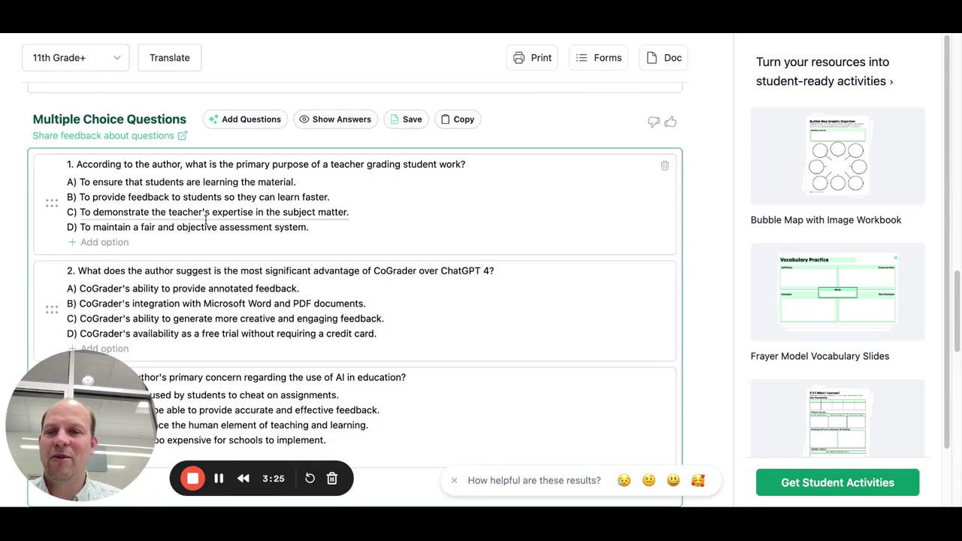
click(346, 122)
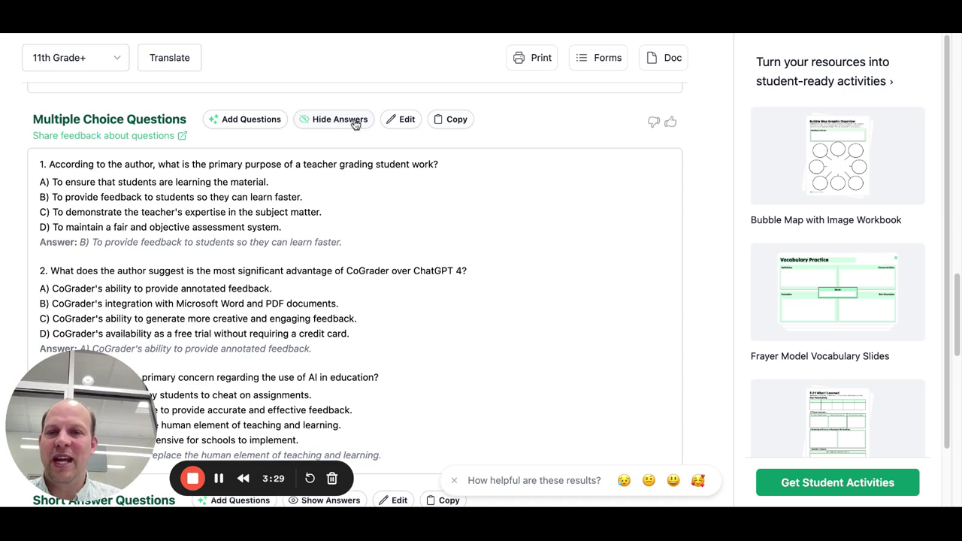
click(354, 122)
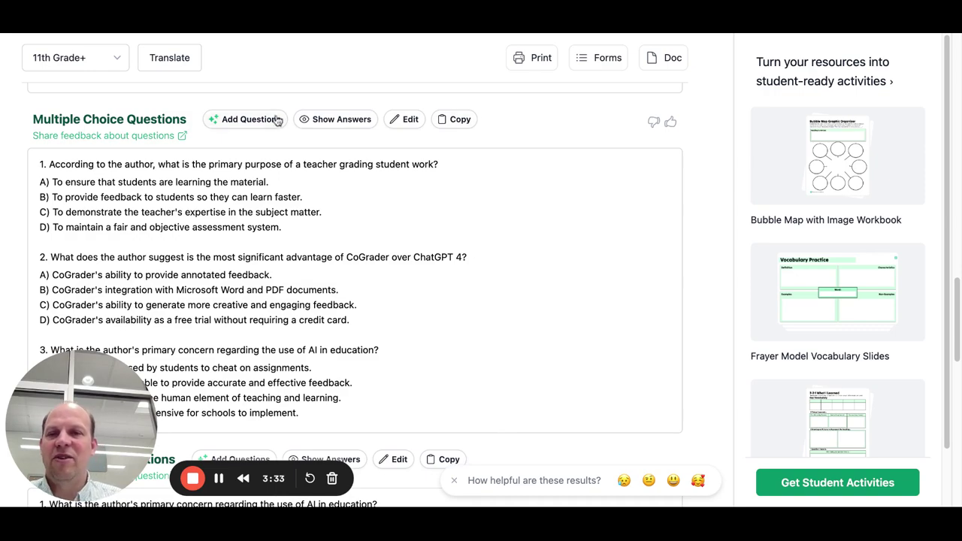
scroll(365, 316, down, 5)
scroll(364, 316, up, 5)
scroll(364, 316, down, 10)
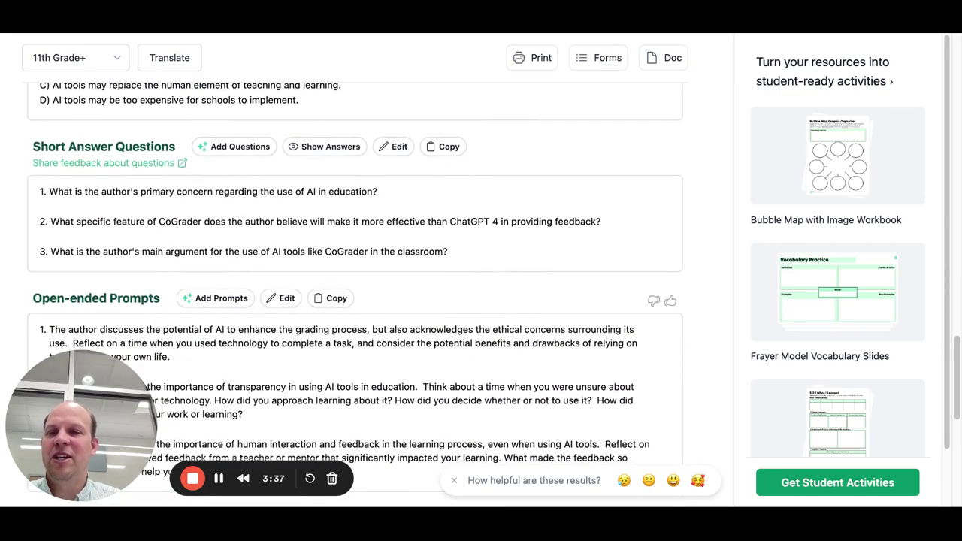
scroll(365, 316, up, 15)
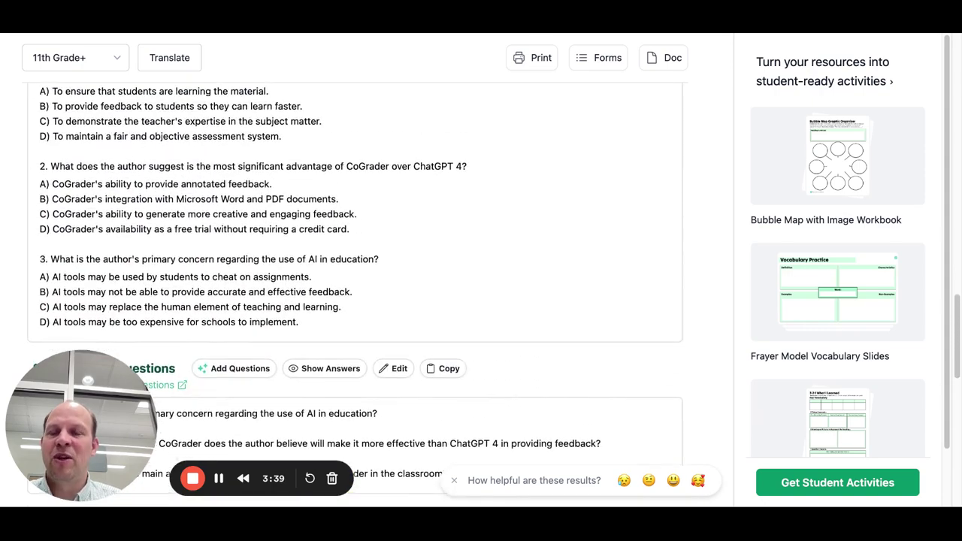
scroll(365, 316, up, 1)
scroll(365, 315, down, 1)
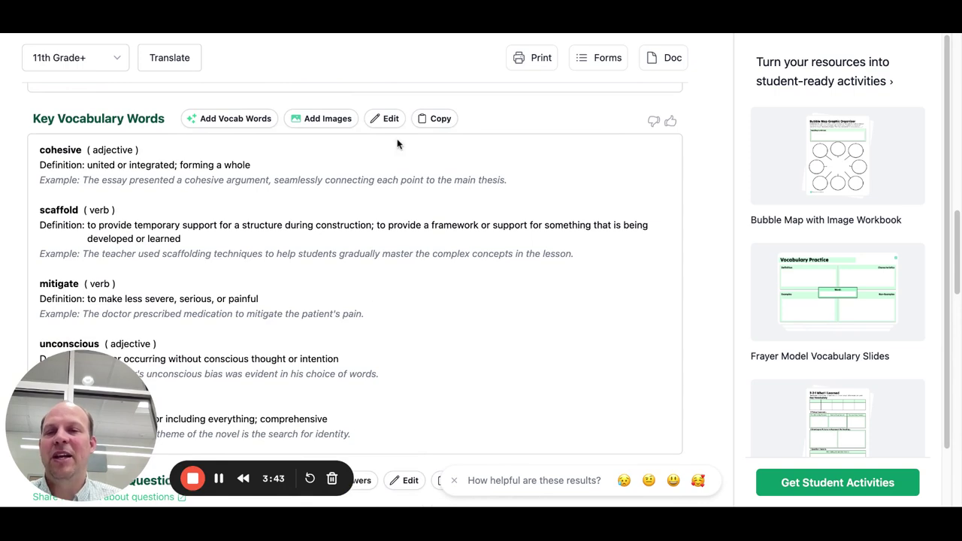
- Add image slots to the vocabulary words, then search pictures for cohesive and close without picking one
click(327, 119)
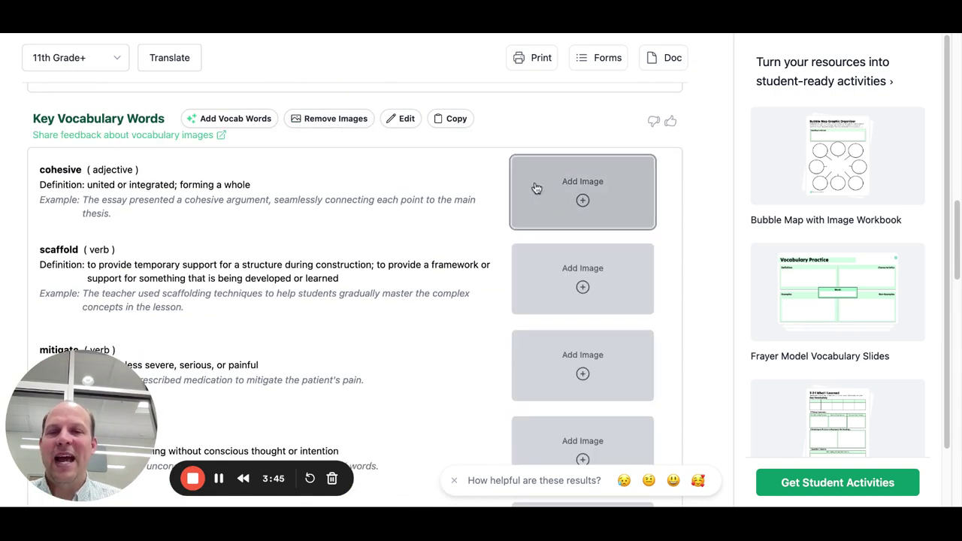
click(570, 198)
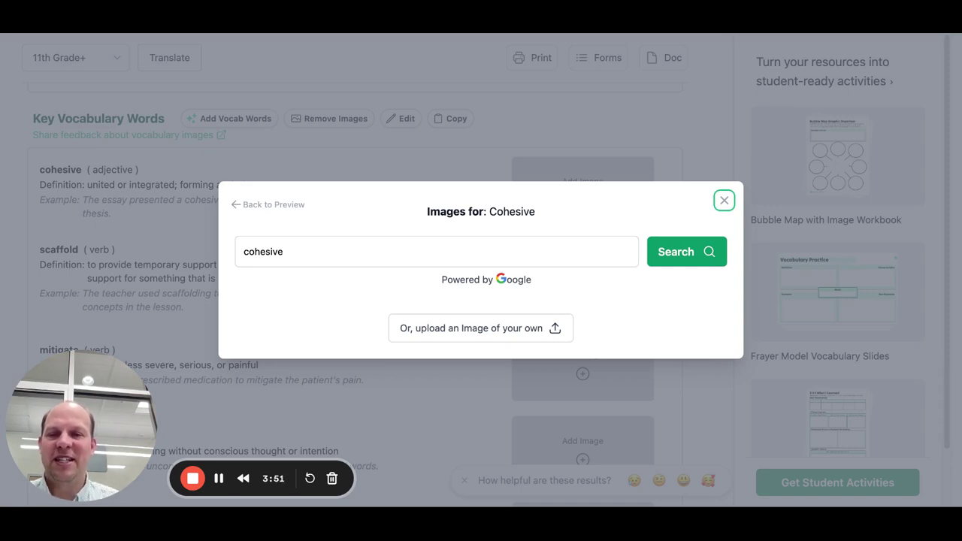
click(679, 261)
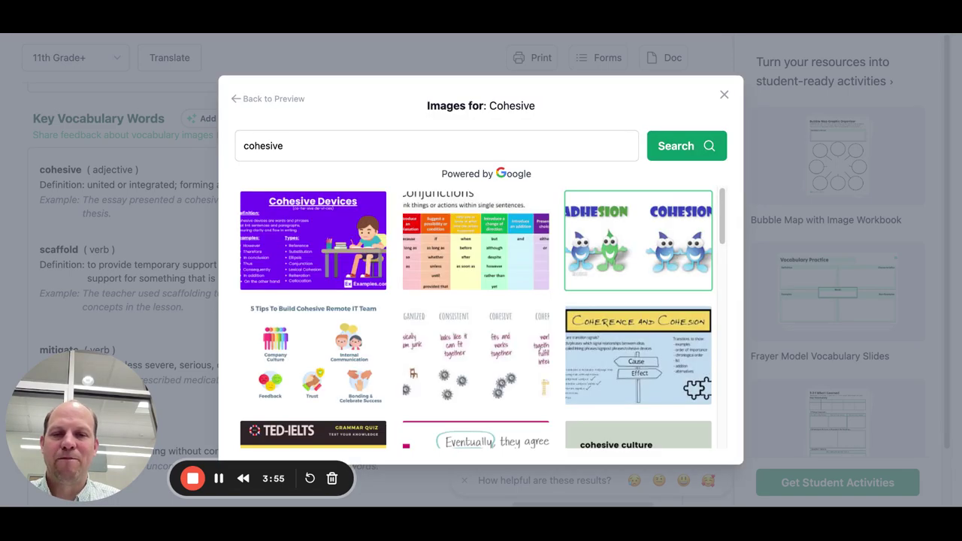
scroll(511, 361, down, 5)
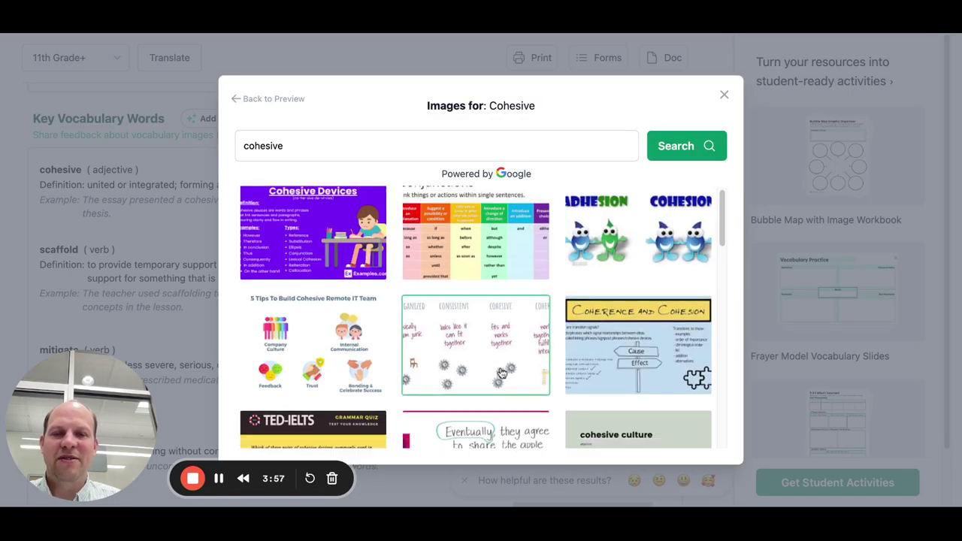
scroll(502, 374, down, 4)
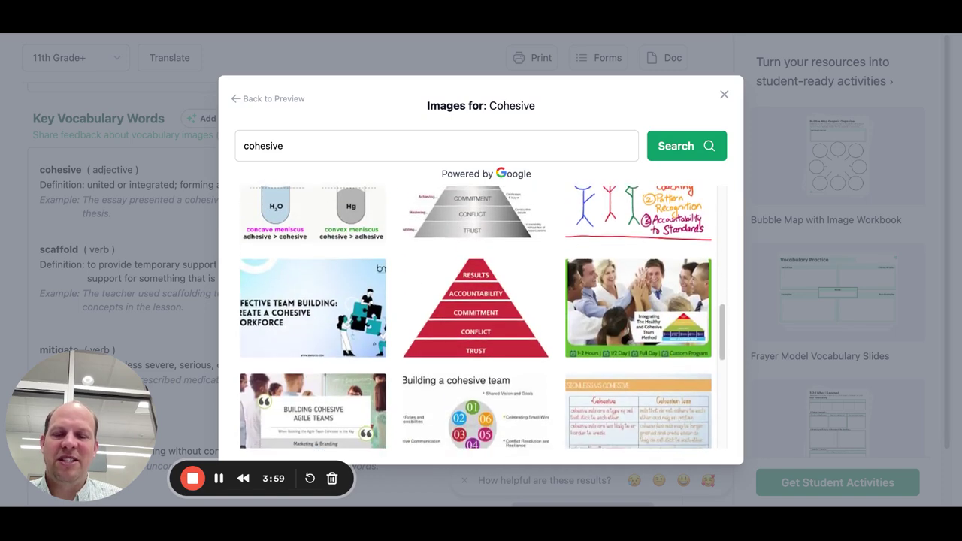
scroll(503, 373, up, 4)
scroll(504, 384, up, 2)
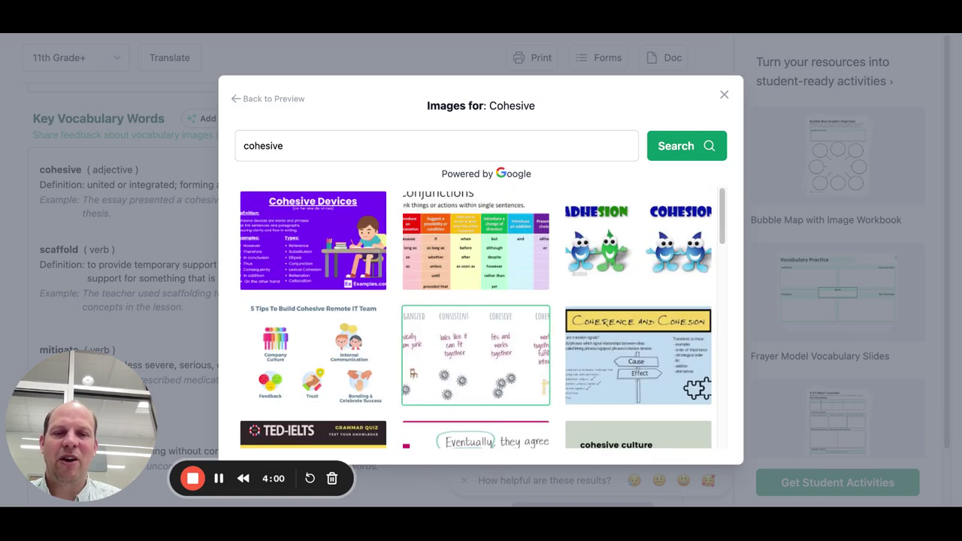
click(725, 95)
scroll(413, 343, down, 3)
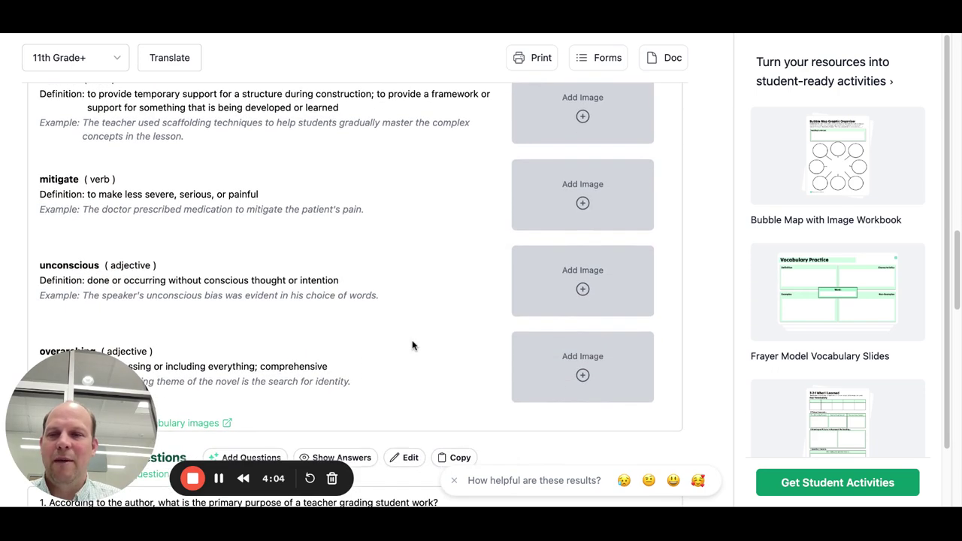
- Search images for mitigate and pick the 'Anticipate - Mitigate?' dominoes picture to save
click(606, 182)
click(668, 254)
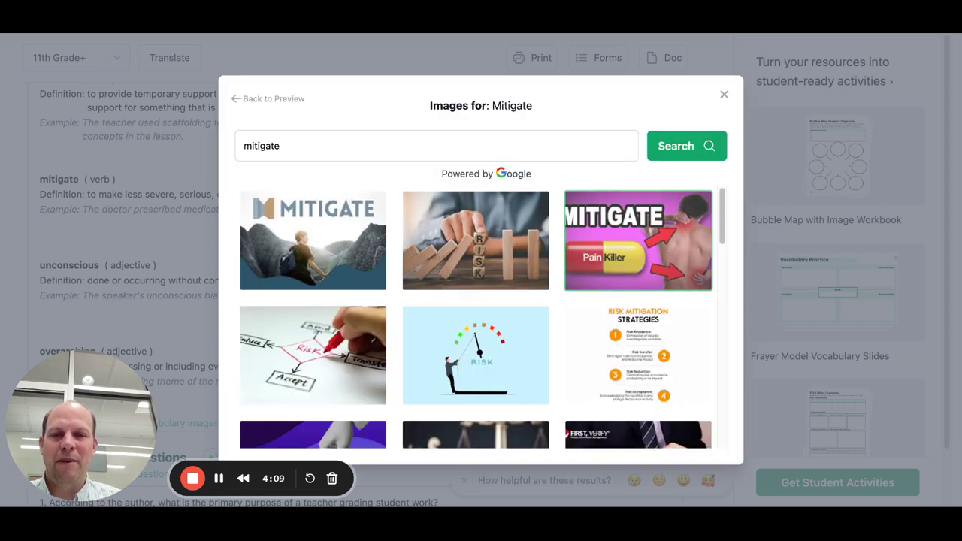
scroll(639, 241, down, 2)
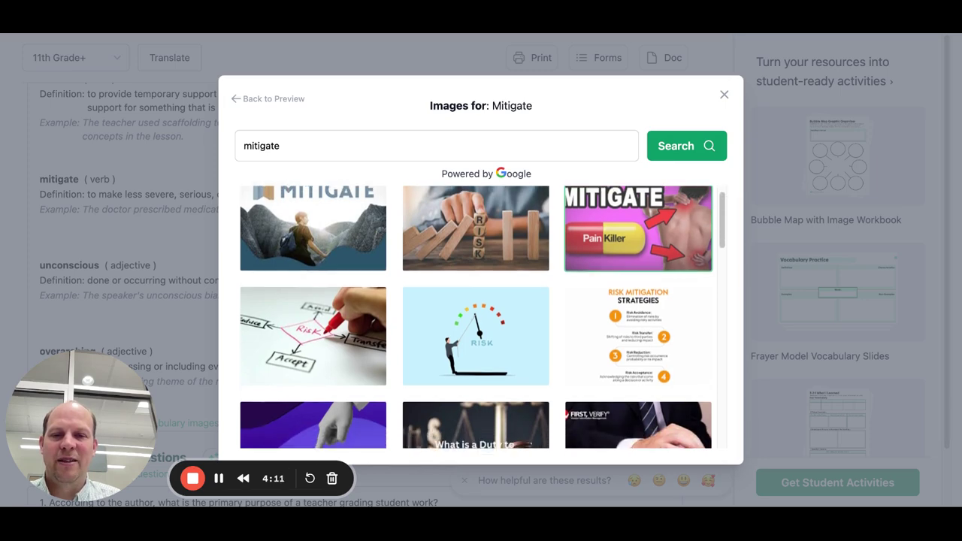
scroll(639, 241, up, 2)
scroll(638, 240, down, 1)
scroll(638, 241, down, 3)
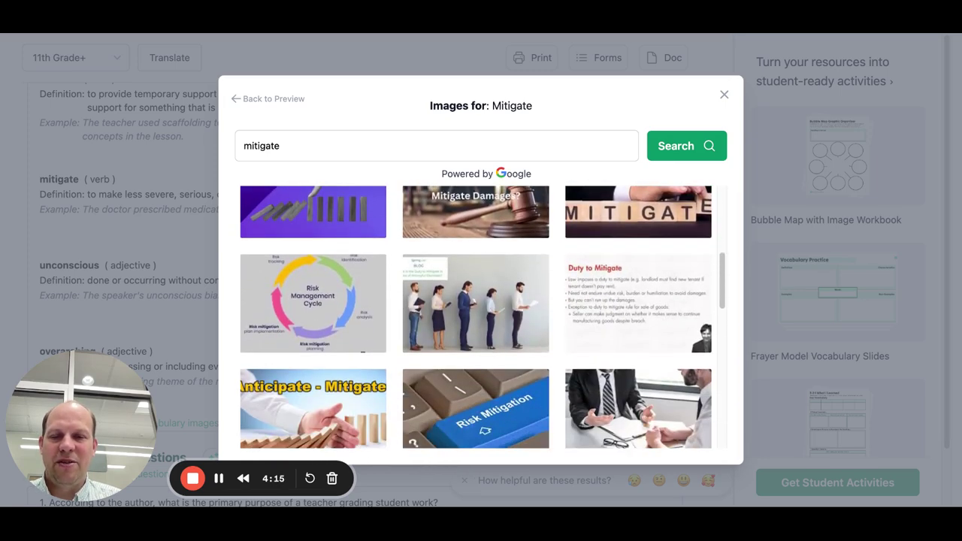
scroll(639, 241, down, 1)
click(321, 362)
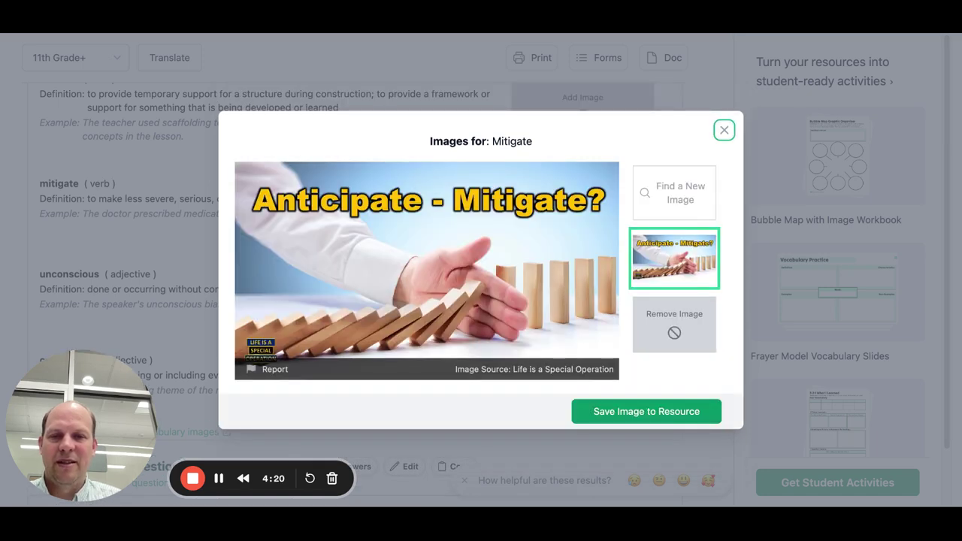
click(660, 411)
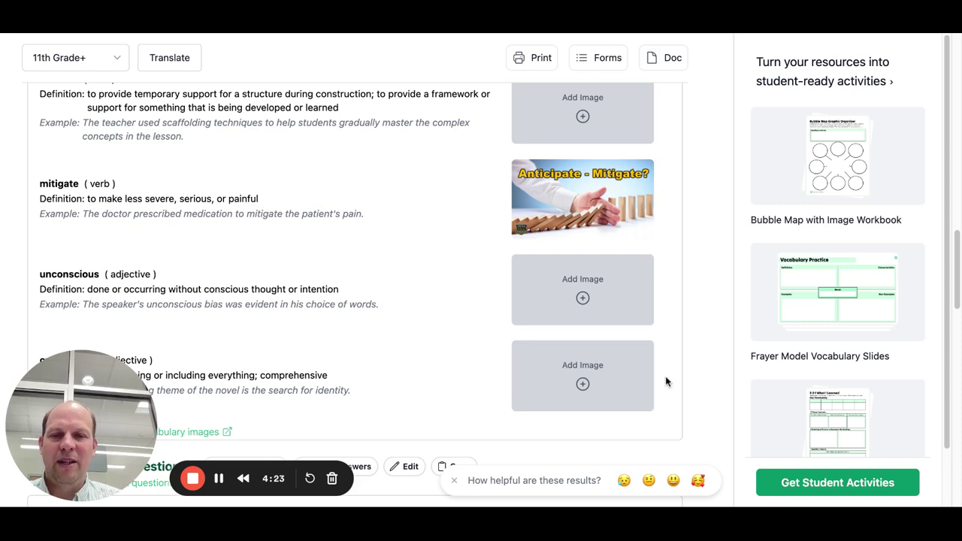
- Remove all vocabulary images, including mitigate's dominoes picture, and confirm the removal
scroll(416, 281, down, 2)
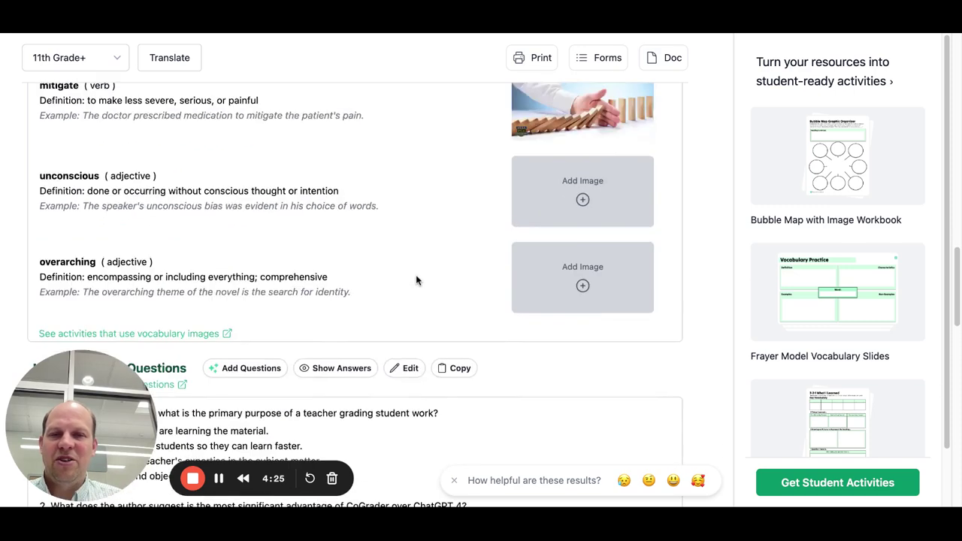
scroll(416, 281, up, 5)
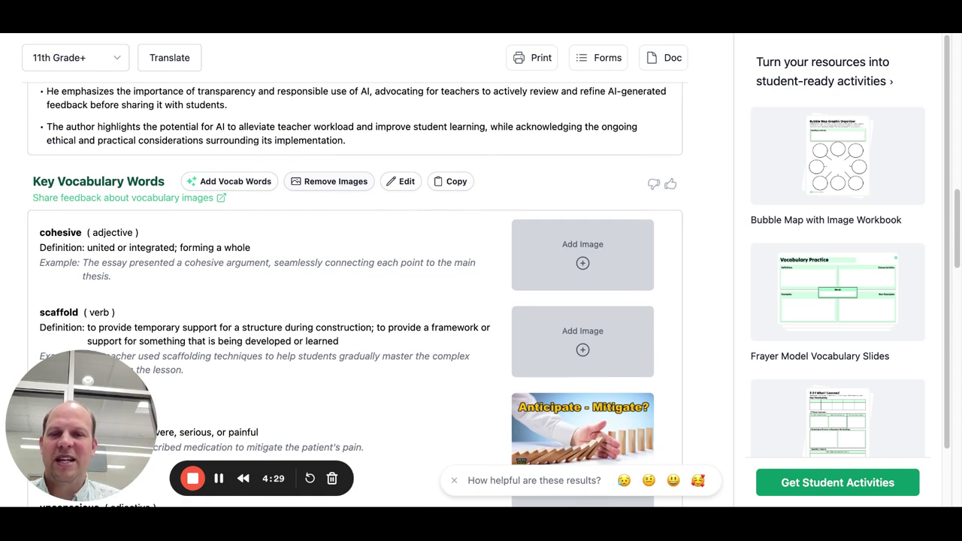
click(329, 181)
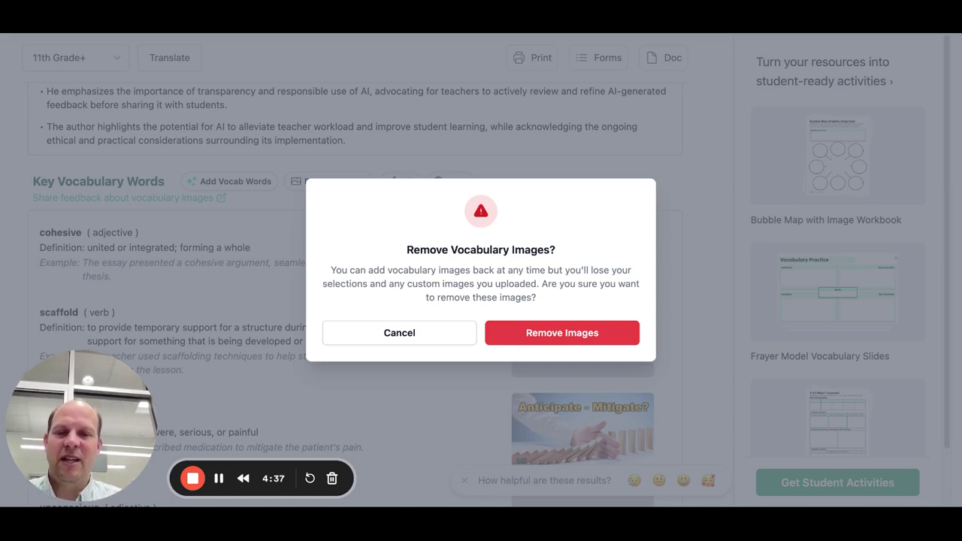
click(562, 332)
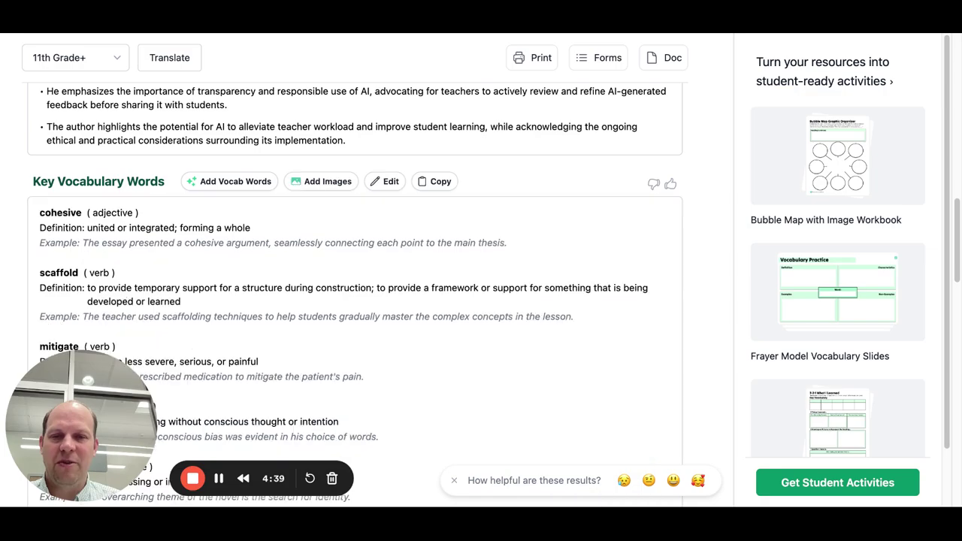
scroll(705, 331, down, 15)
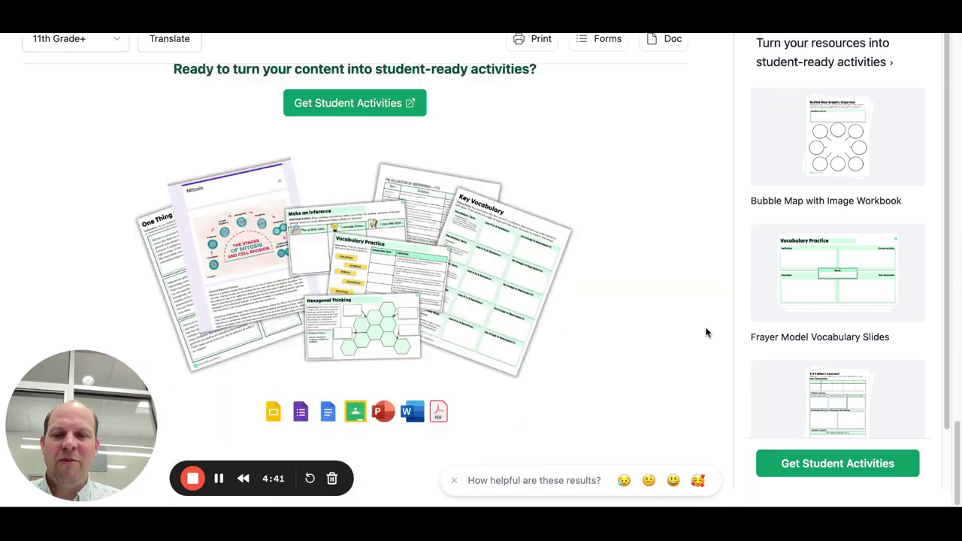
scroll(706, 332, up, 20)
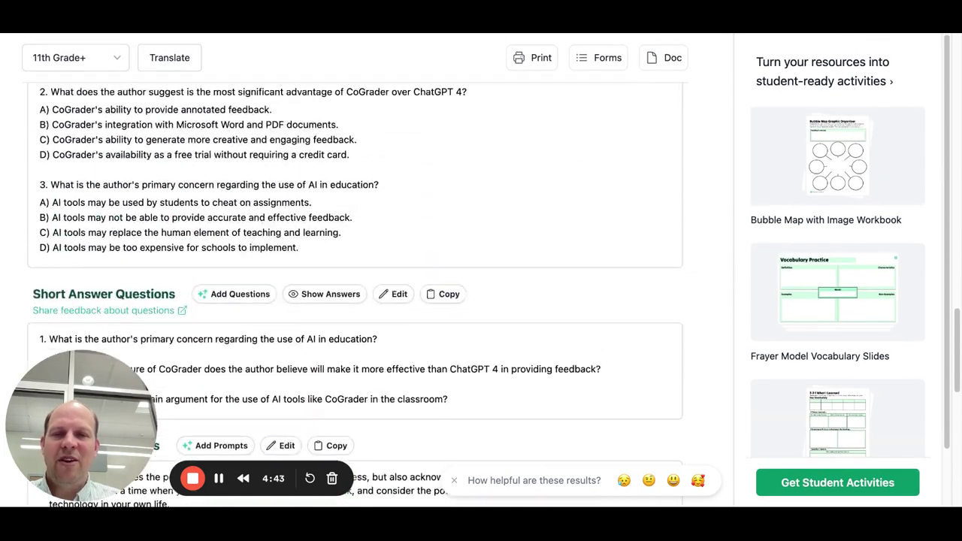
scroll(706, 332, up, 3)
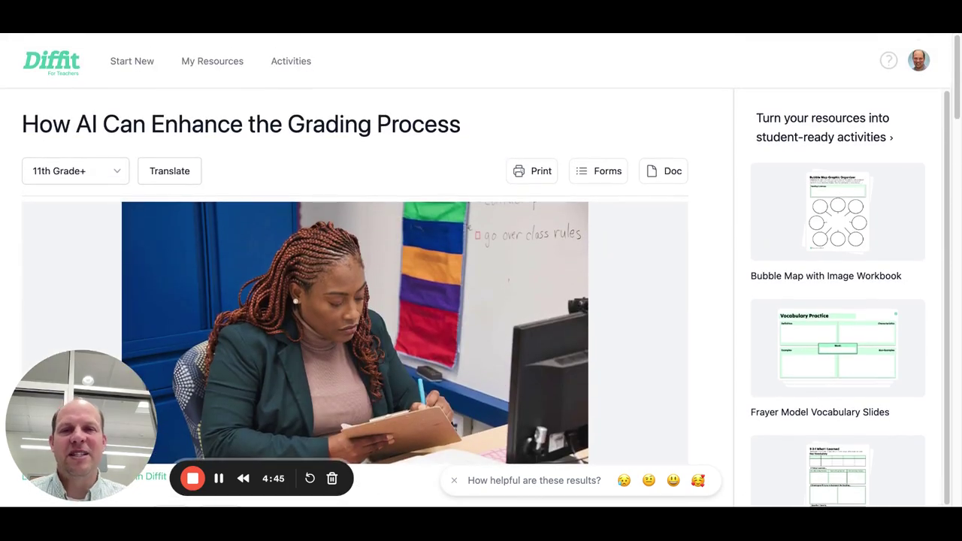
scroll(705, 332, down, 15)
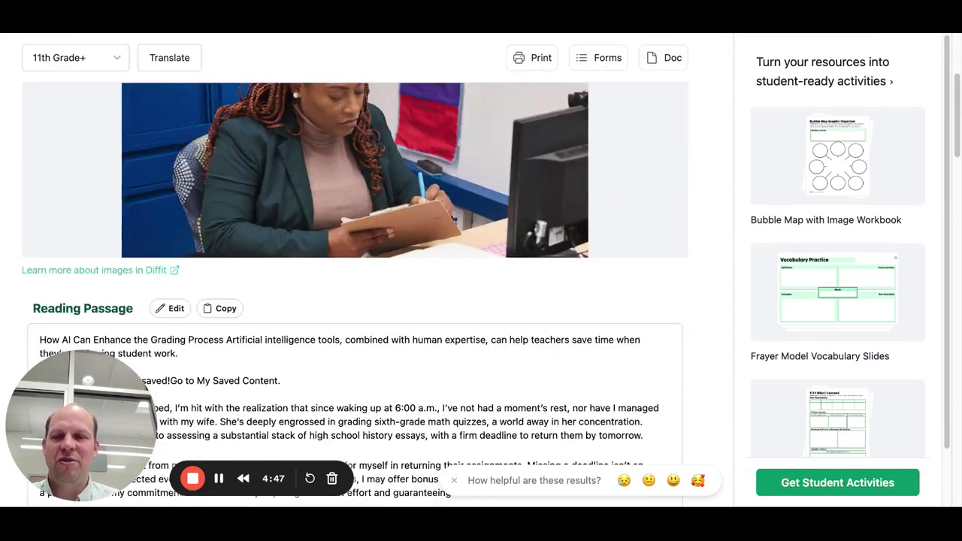
scroll(515, 242, down, 10)
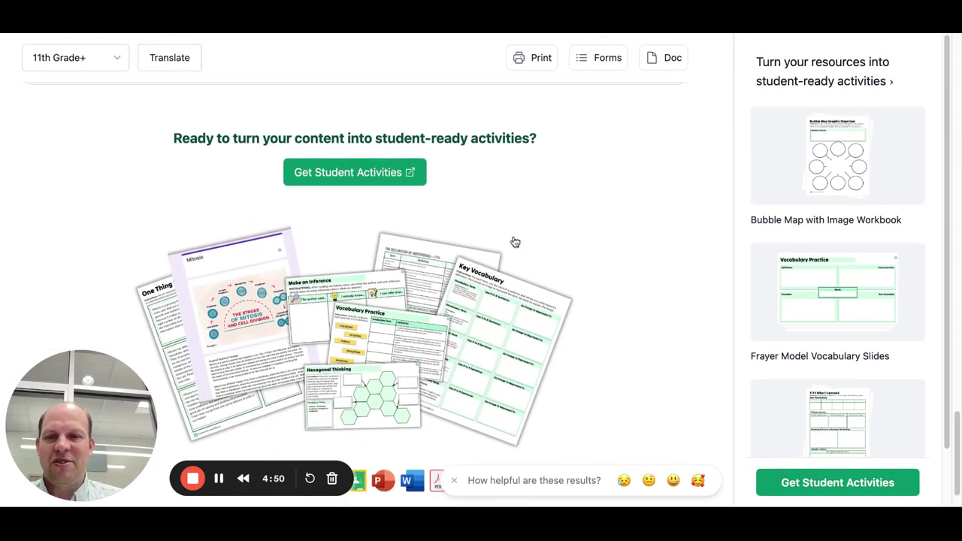
- Open the resource's student activity templates and filter them to the Basics category
click(383, 181)
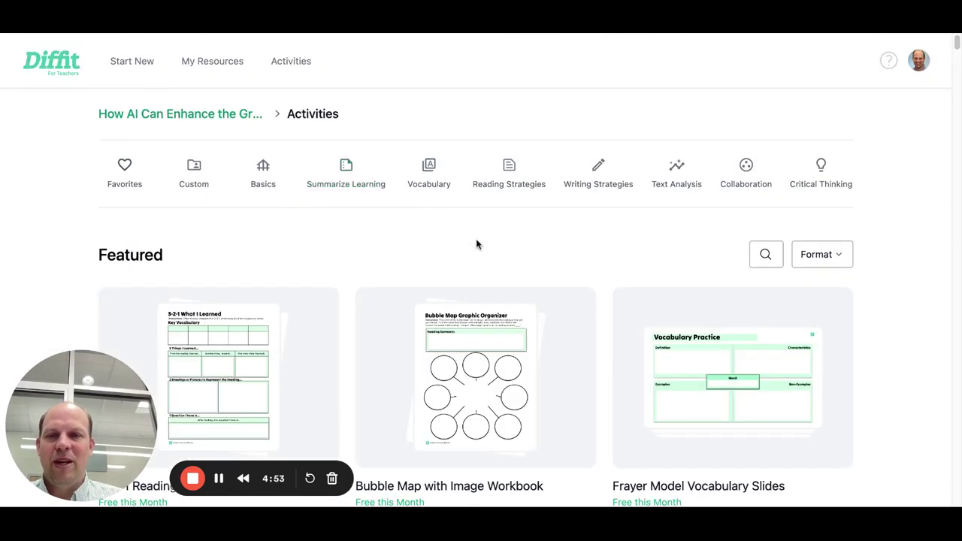
scroll(500, 260, down, 5)
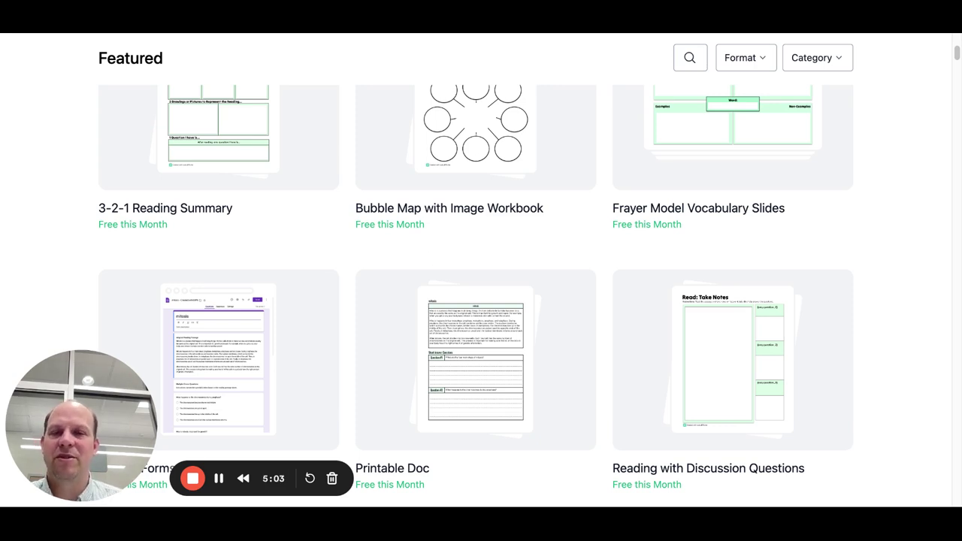
scroll(225, 192, up, 5)
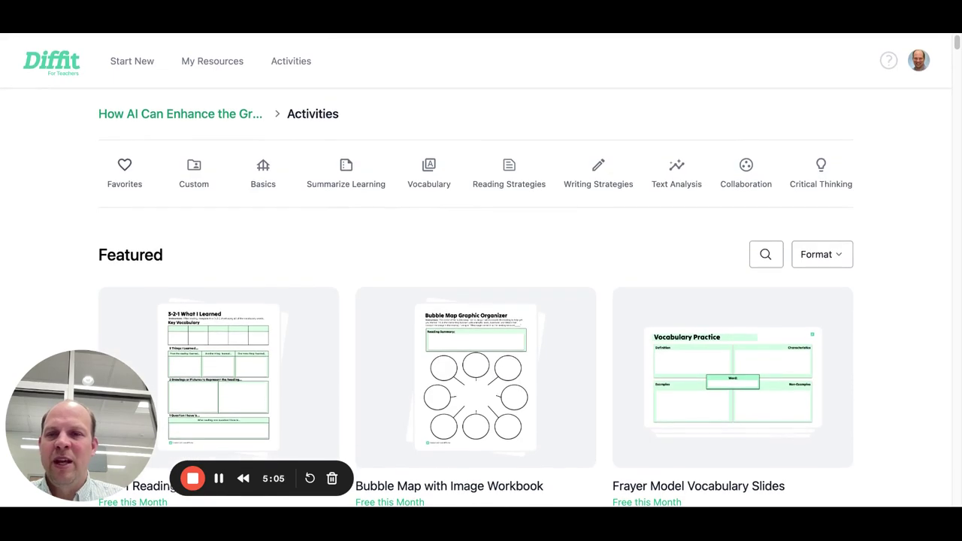
click(263, 180)
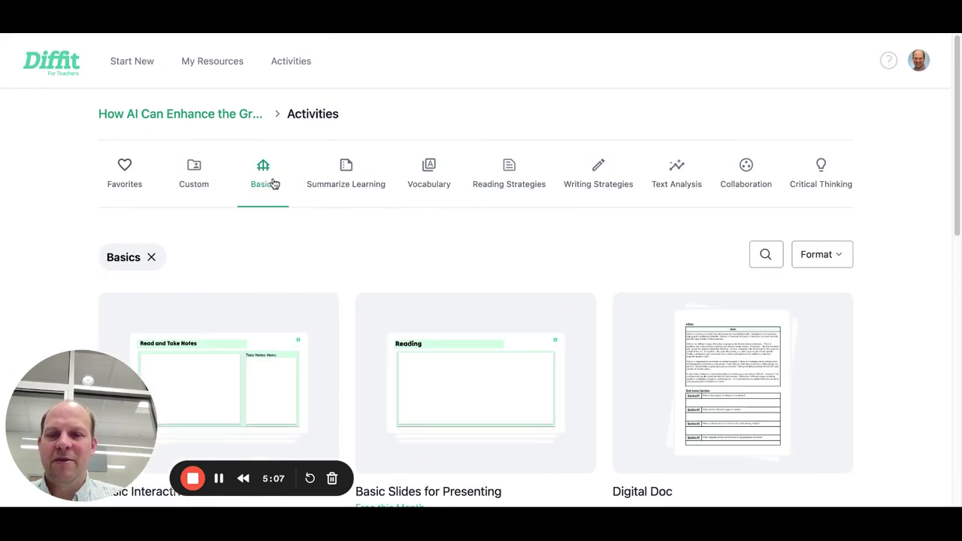
scroll(344, 212, down, 4)
scroll(344, 212, down, 6)
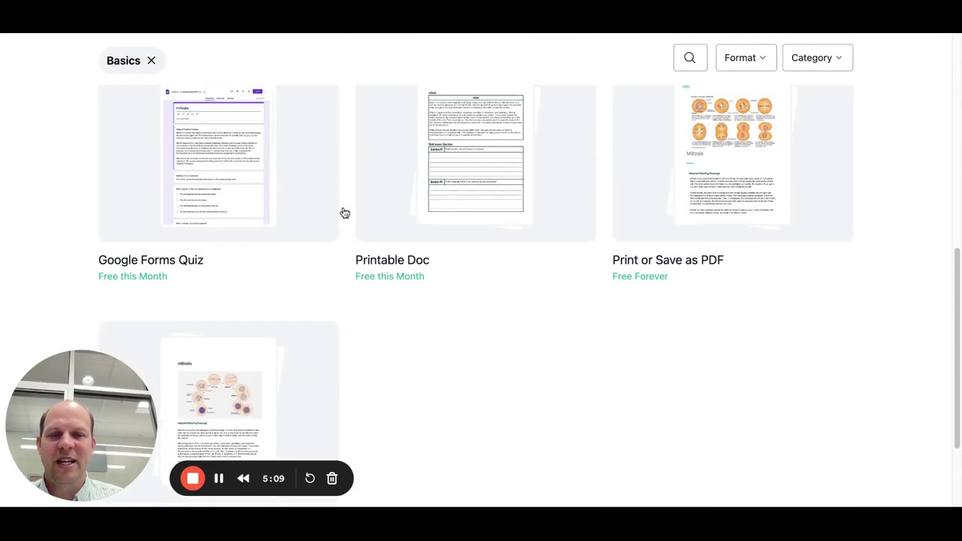
scroll(481, 264, up, 10)
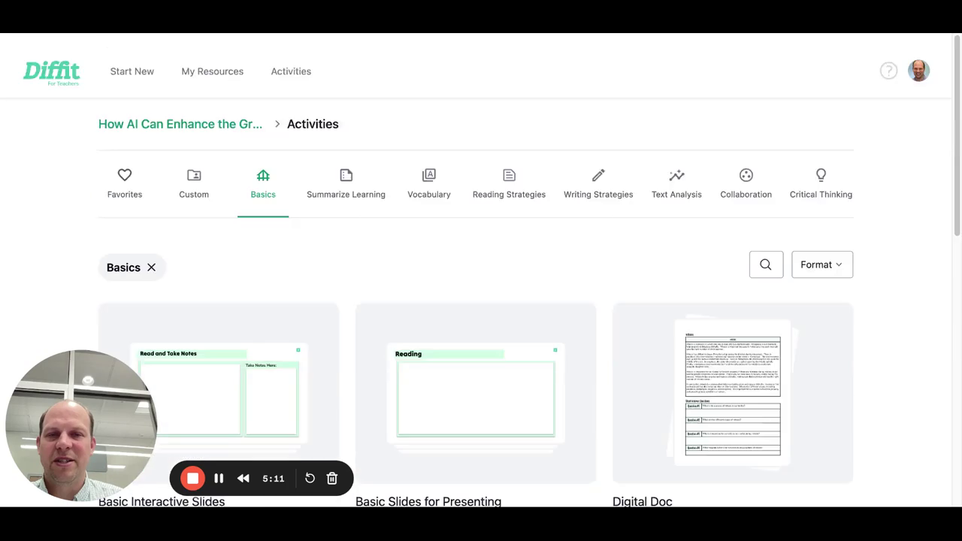
- Filter templates to Reading Strategies, showing Cornell Notes, Emoji Reaction and First, Then, Finally
click(512, 188)
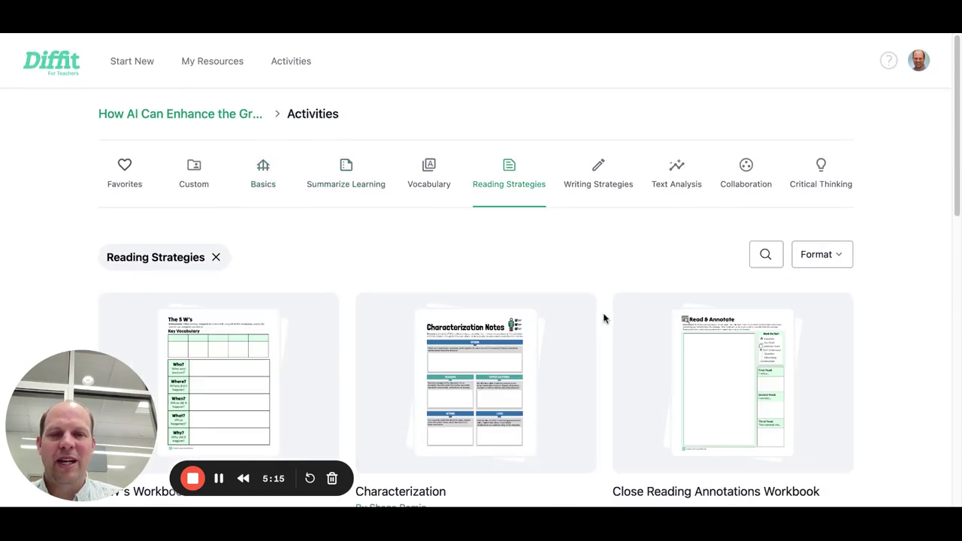
scroll(602, 319, down, 5)
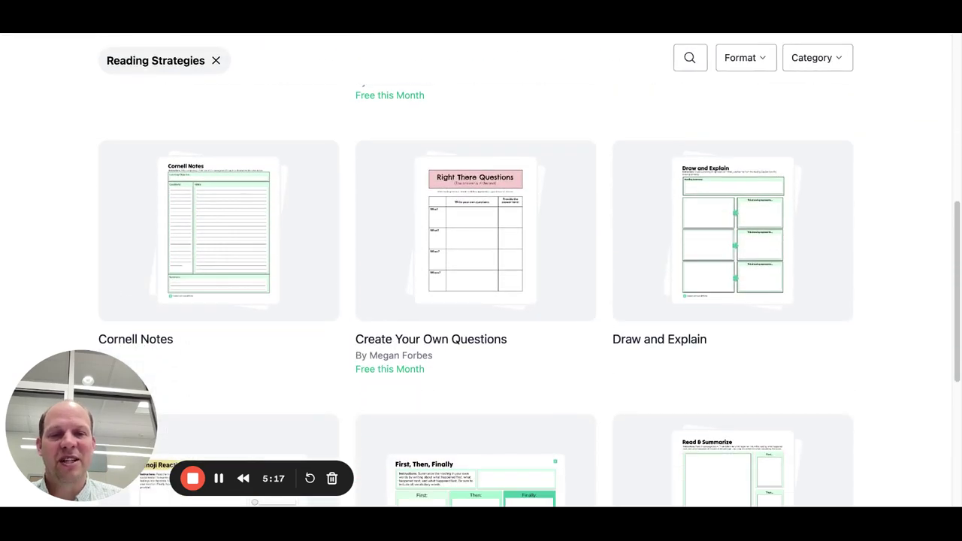
scroll(518, 246, up, 4)
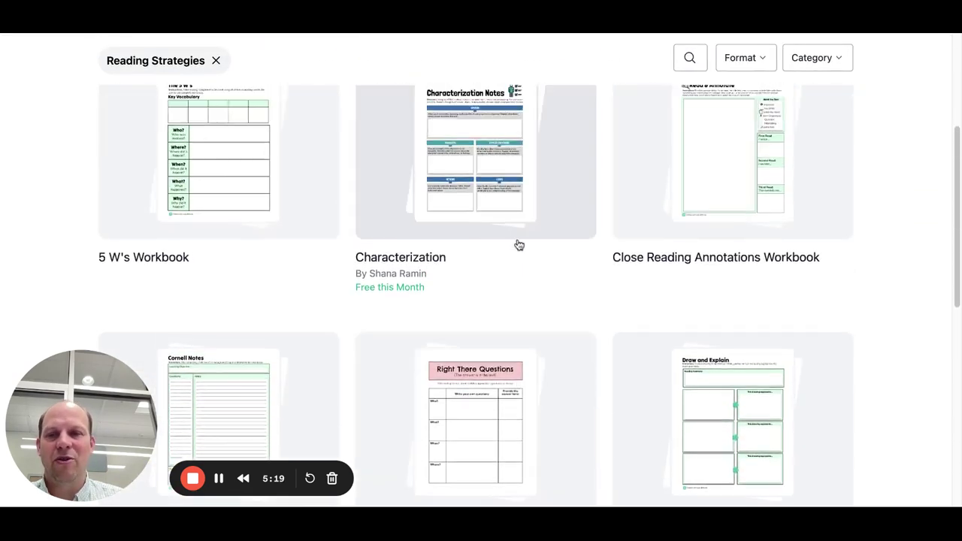
scroll(518, 245, down, 8)
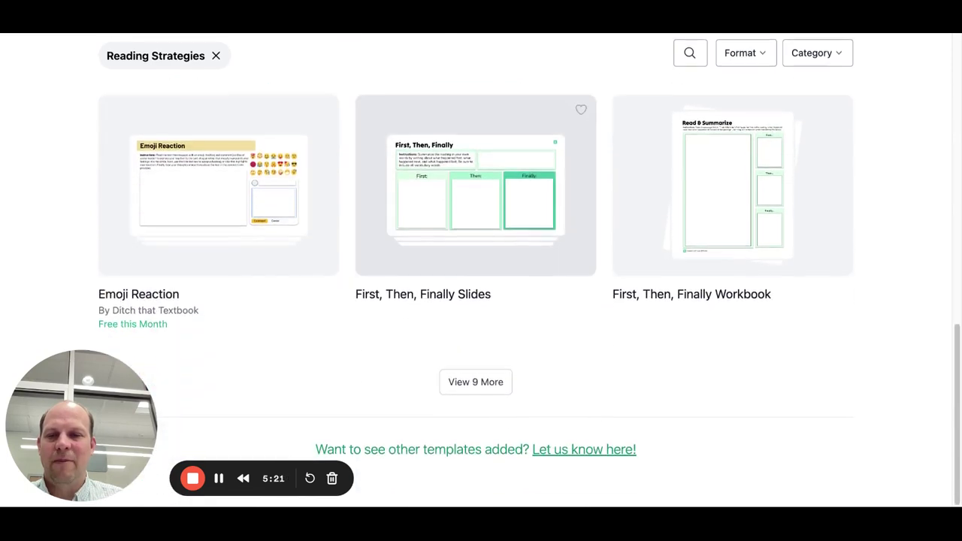
- Open the Emoji Reaction activity and preview its multiple-choice slide on grading's purpose
click(318, 213)
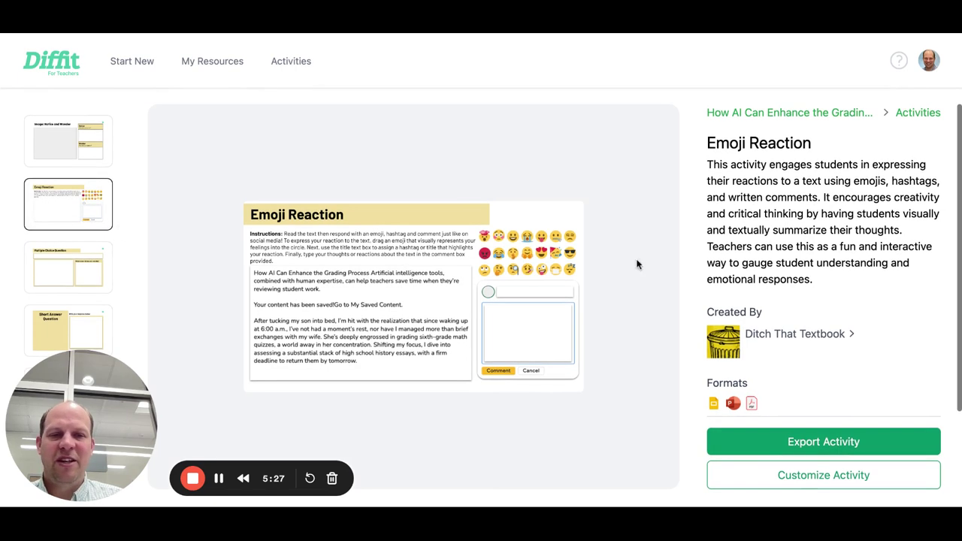
click(71, 259)
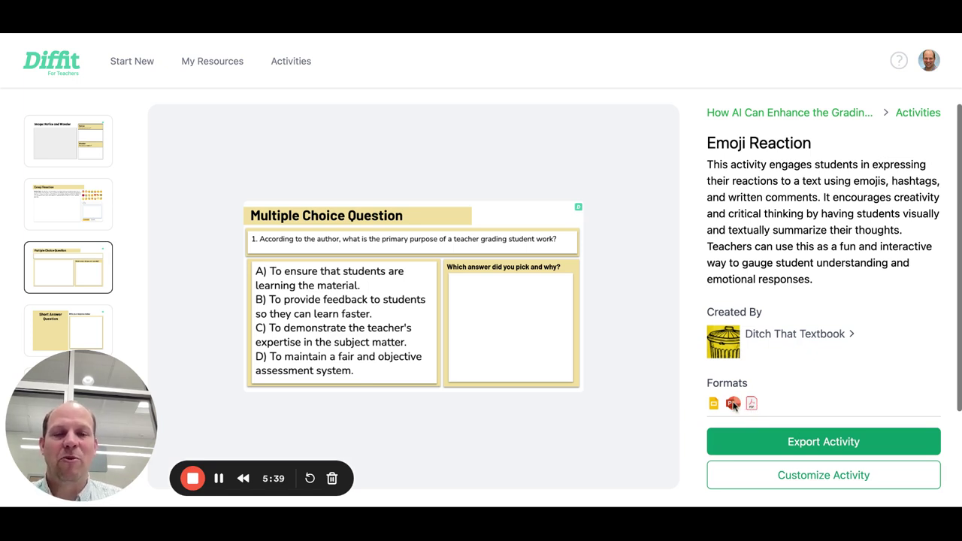
- Customize the Emoji Reaction activity and delete its Image: Notice and Wonder section
click(782, 476)
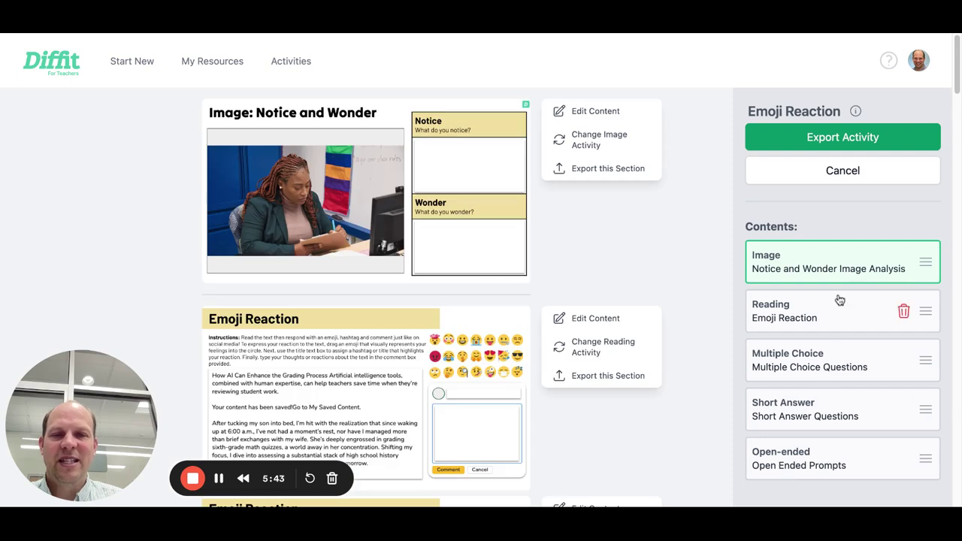
scroll(526, 275, down, 10)
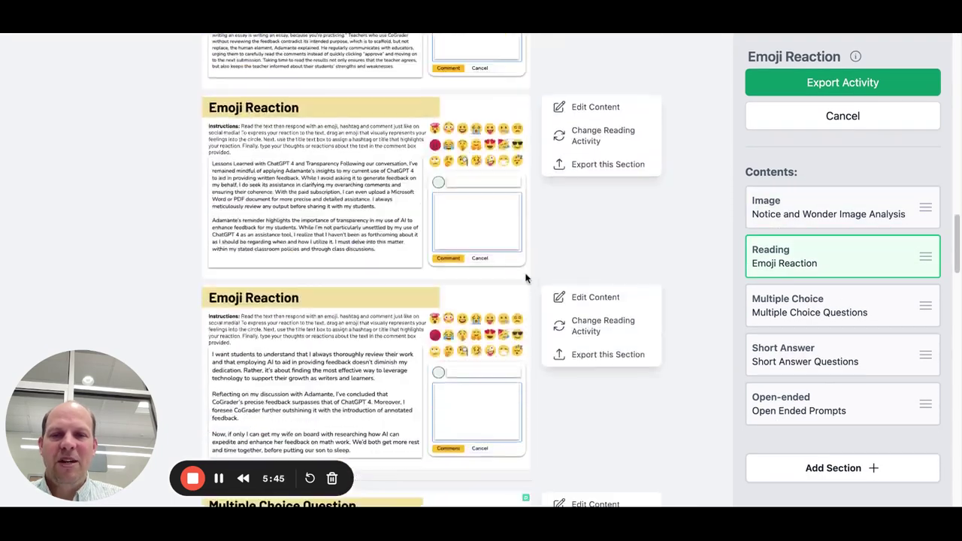
scroll(717, 251, up, 15)
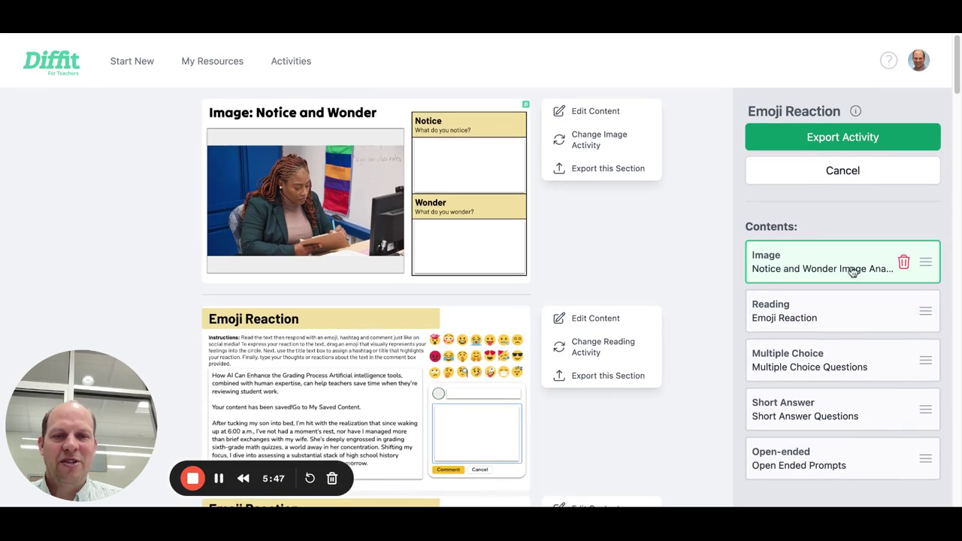
click(904, 261)
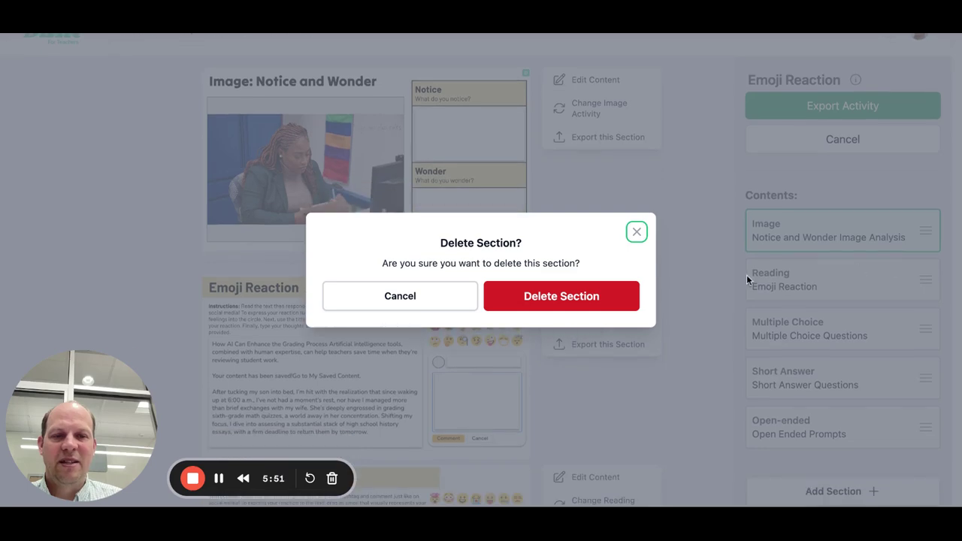
click(581, 301)
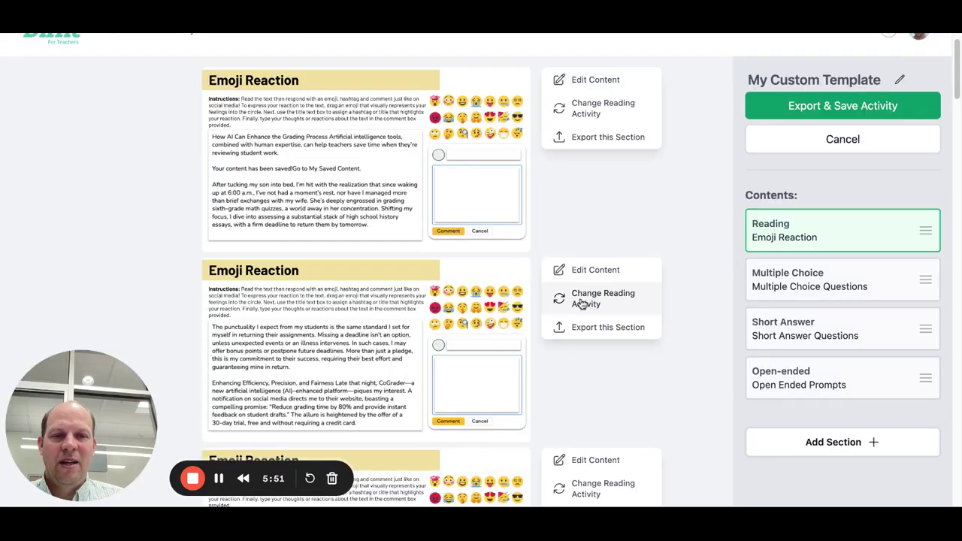
- Reorder the sections to Reading, Open-ended, Short Answer, then Multiple Choice
click(811, 292)
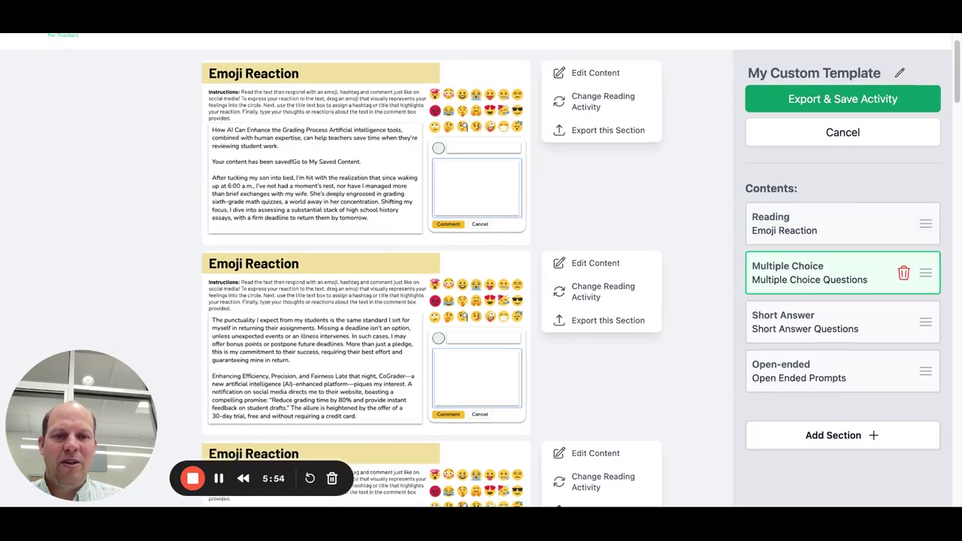
drag(806, 302, 808, 248)
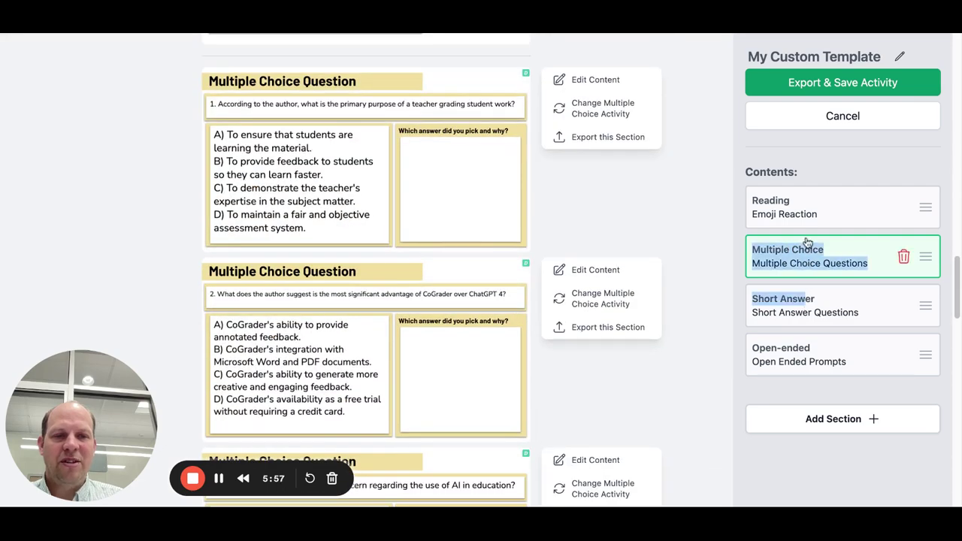
drag(924, 307, 913, 251)
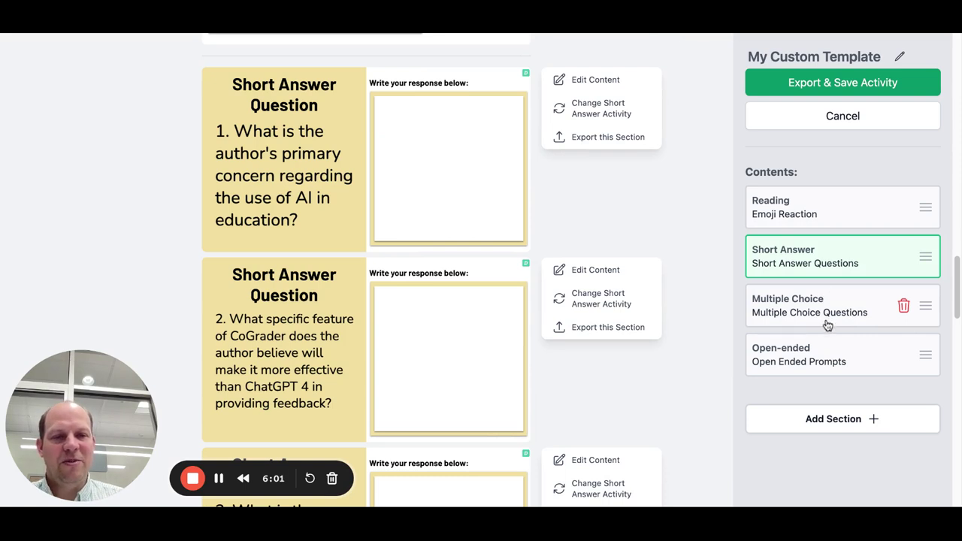
drag(924, 352, 894, 253)
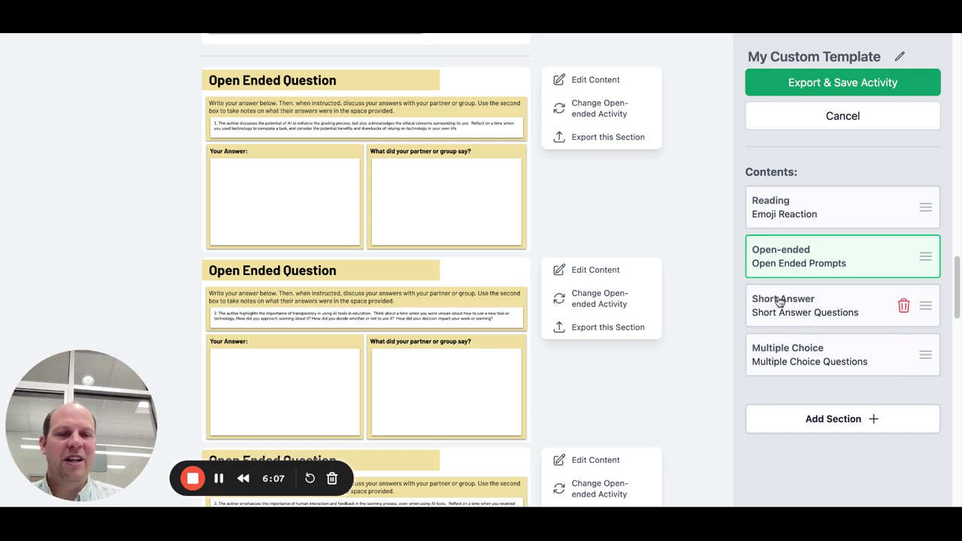
- Close the Add Section activity picker without adding anything, then exit the editor discarding all changes
click(847, 427)
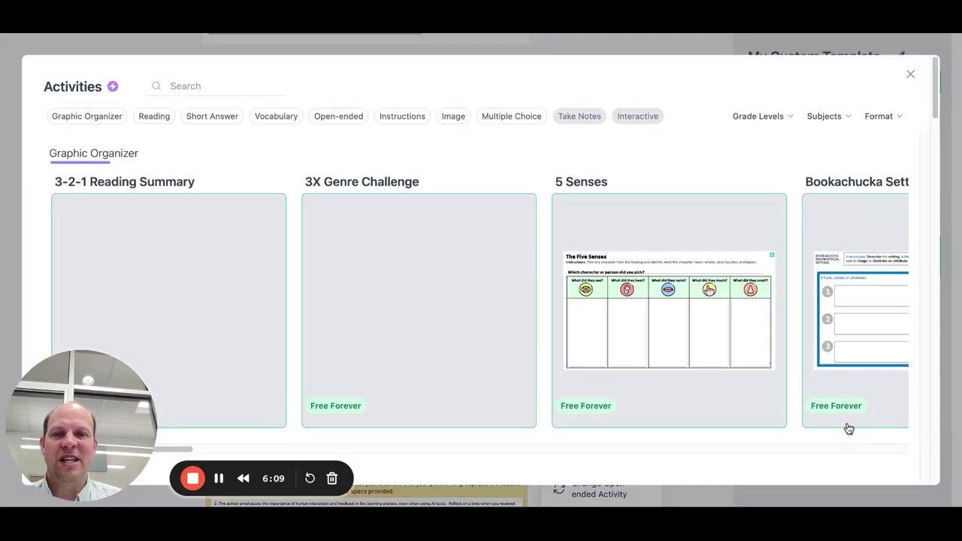
click(911, 76)
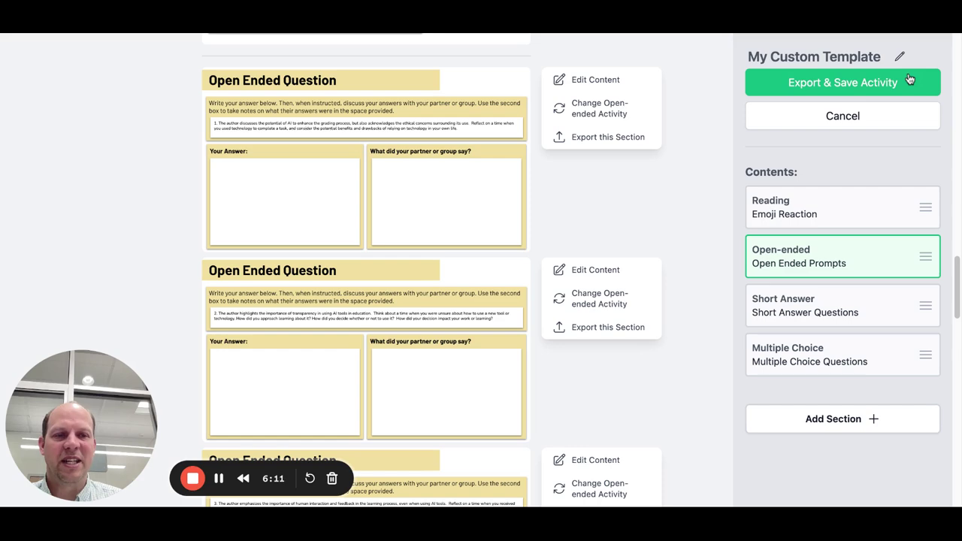
click(840, 119)
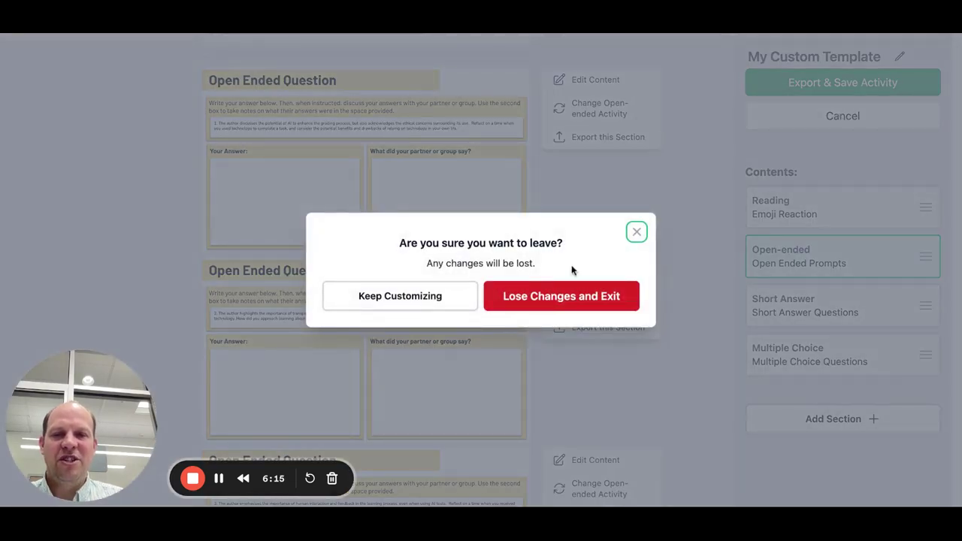
click(556, 292)
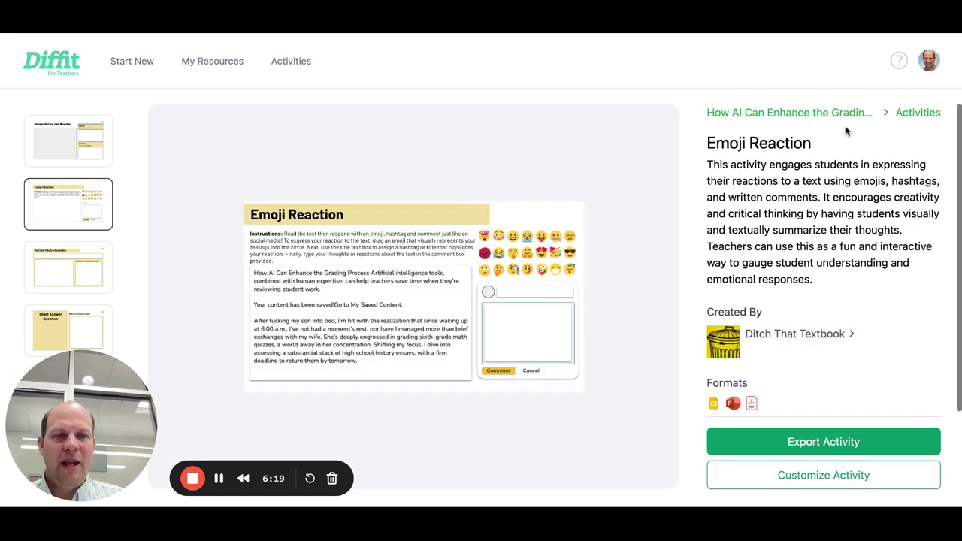
- Reopen the 'How AI Can Enhance the Grading Process' resource from the breadcrumb and look over the page
click(825, 121)
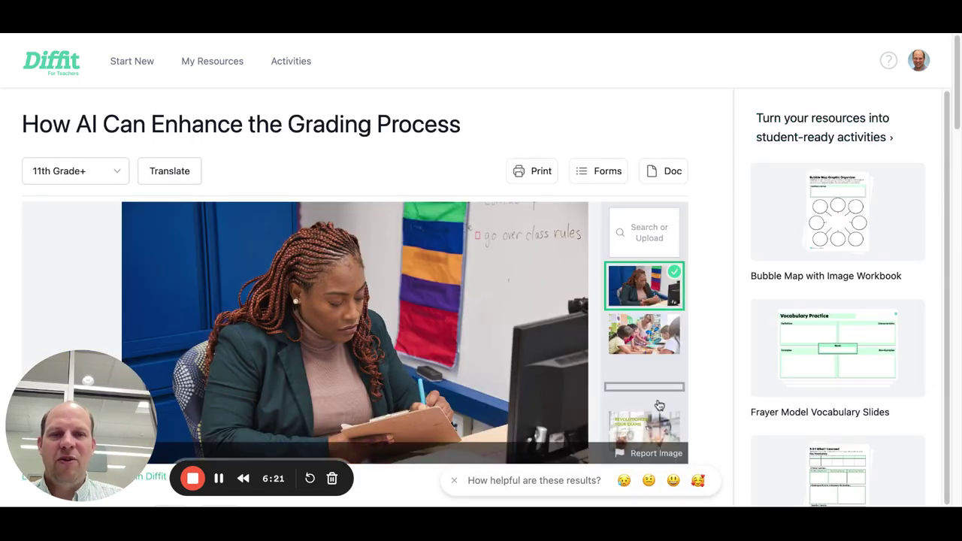
mouse_move(686, 225)
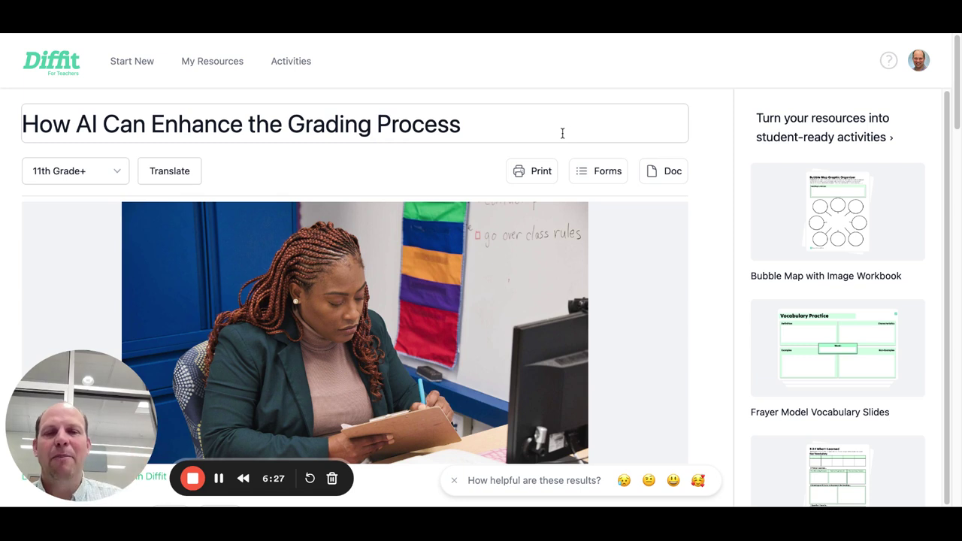
scroll(738, 314, down, 1)
scroll(738, 314, up, 1)
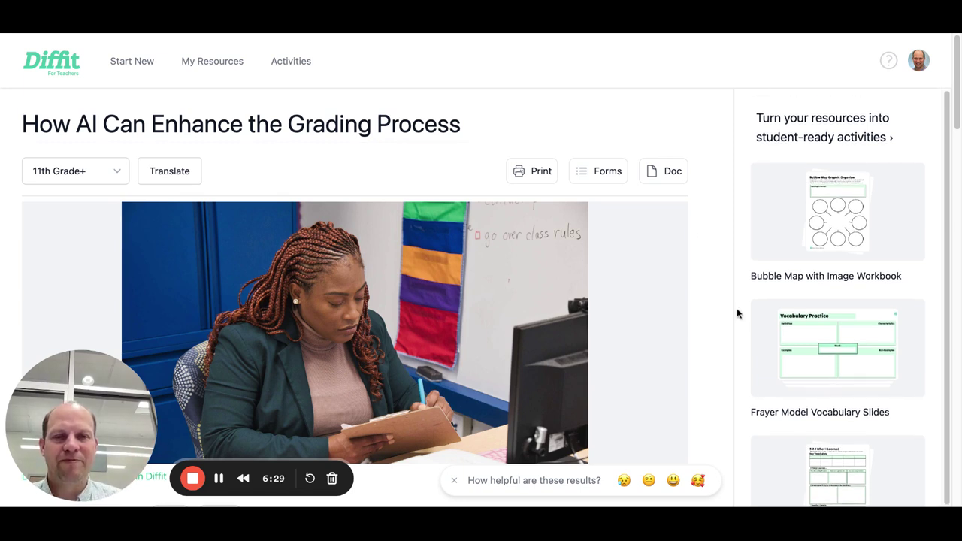